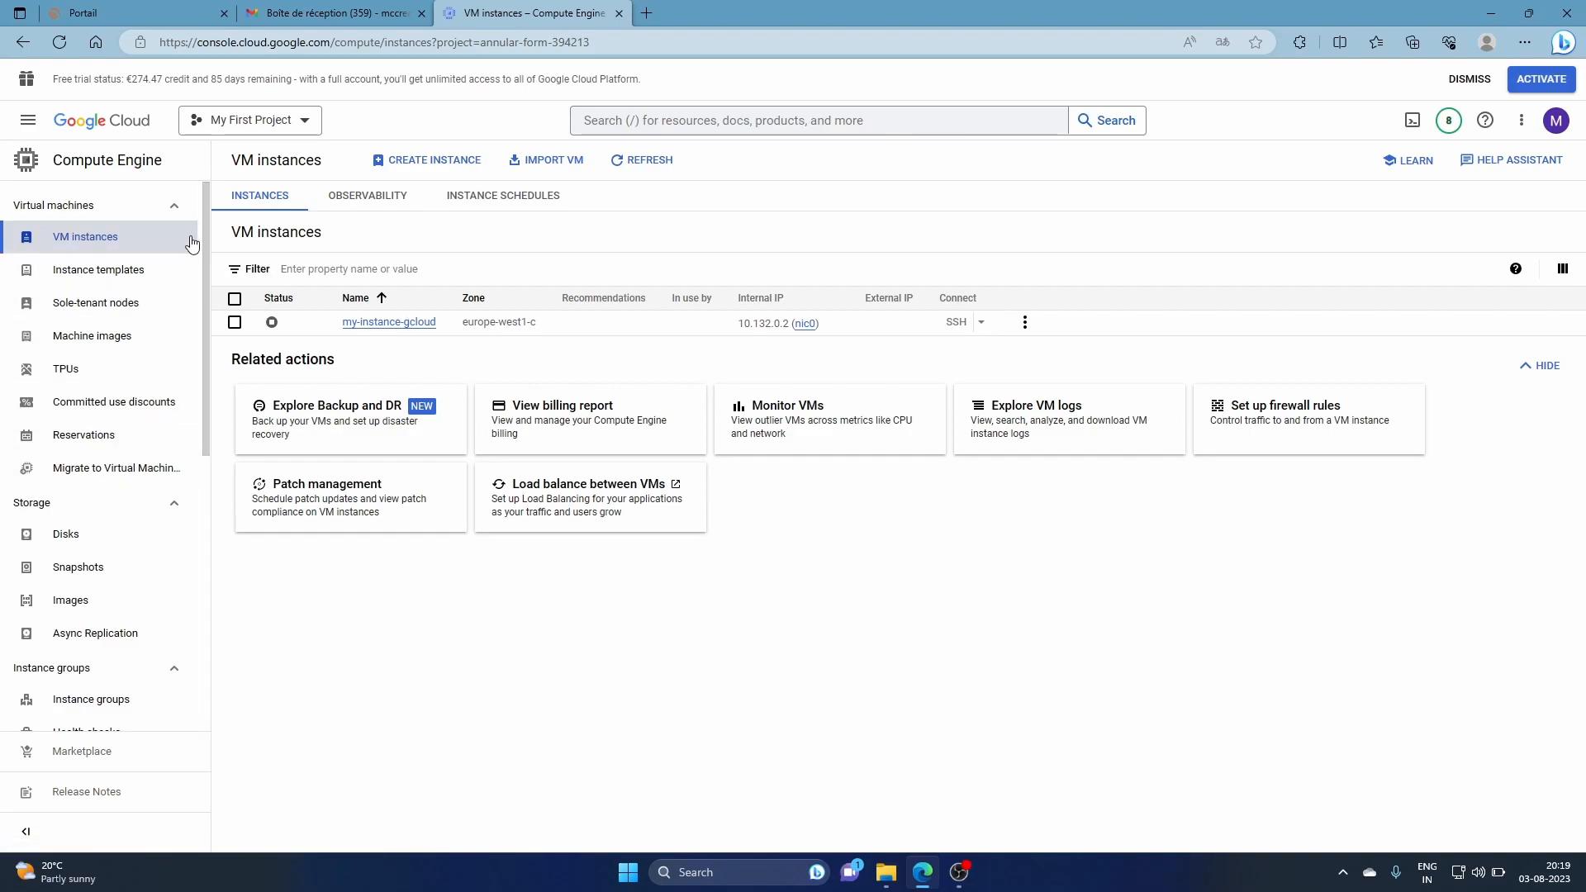
Start a new stateless managed instance group in Compute Engine and set its location to multiple zones
{"action": "left_click_drag", "start_coordinate": [206, 216], "coordinate": [219, 396]}
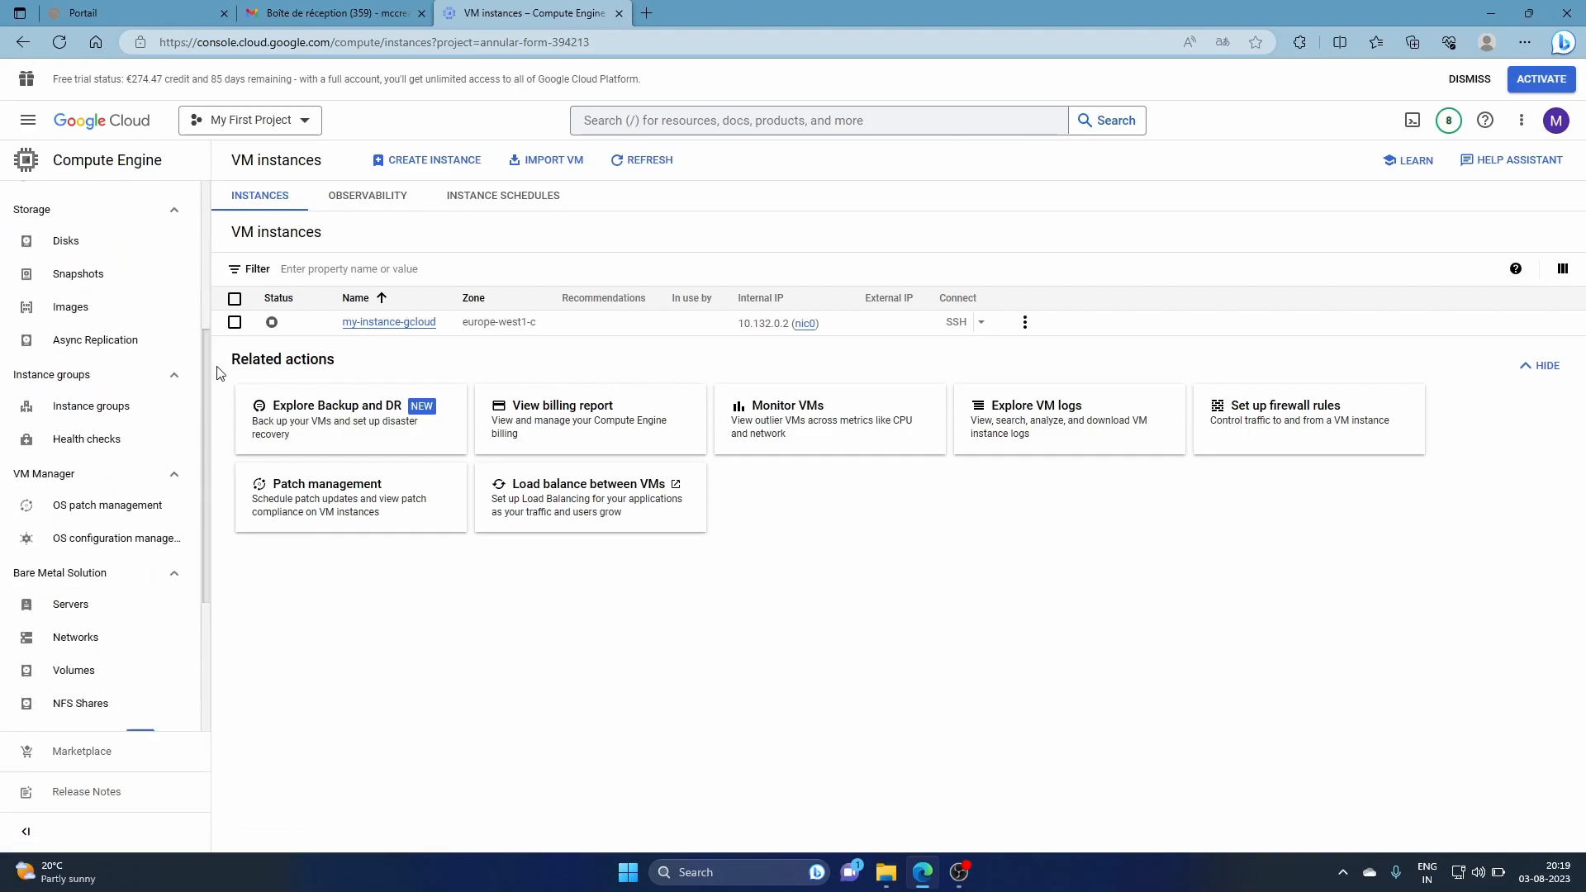
{"action": "left_click", "coordinate": [99, 401]}
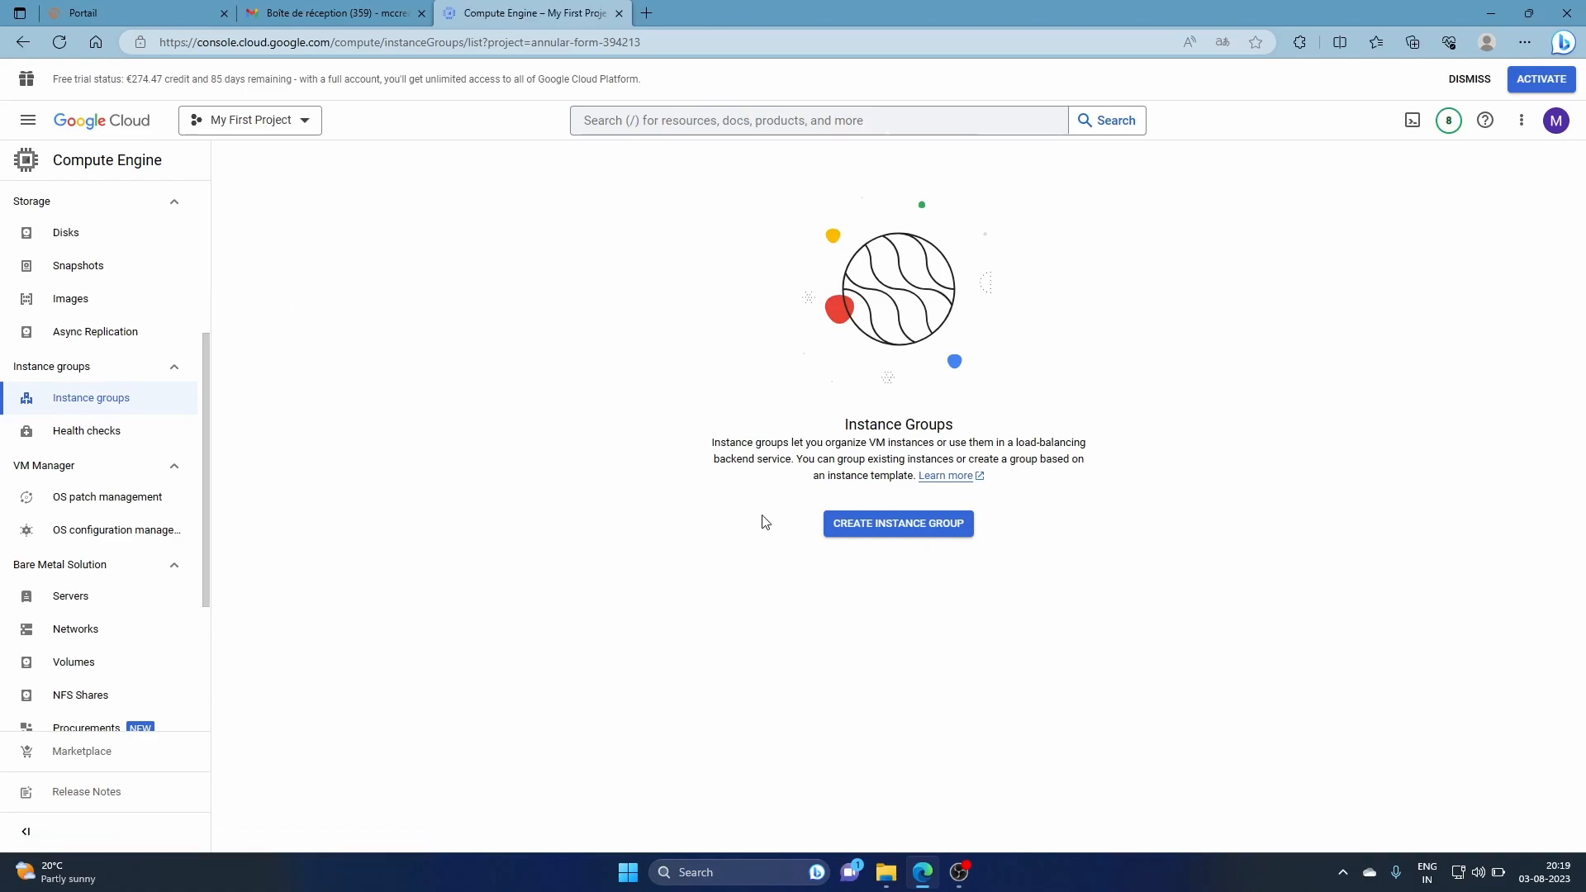
{"action": "left_click", "coordinate": [918, 531]}
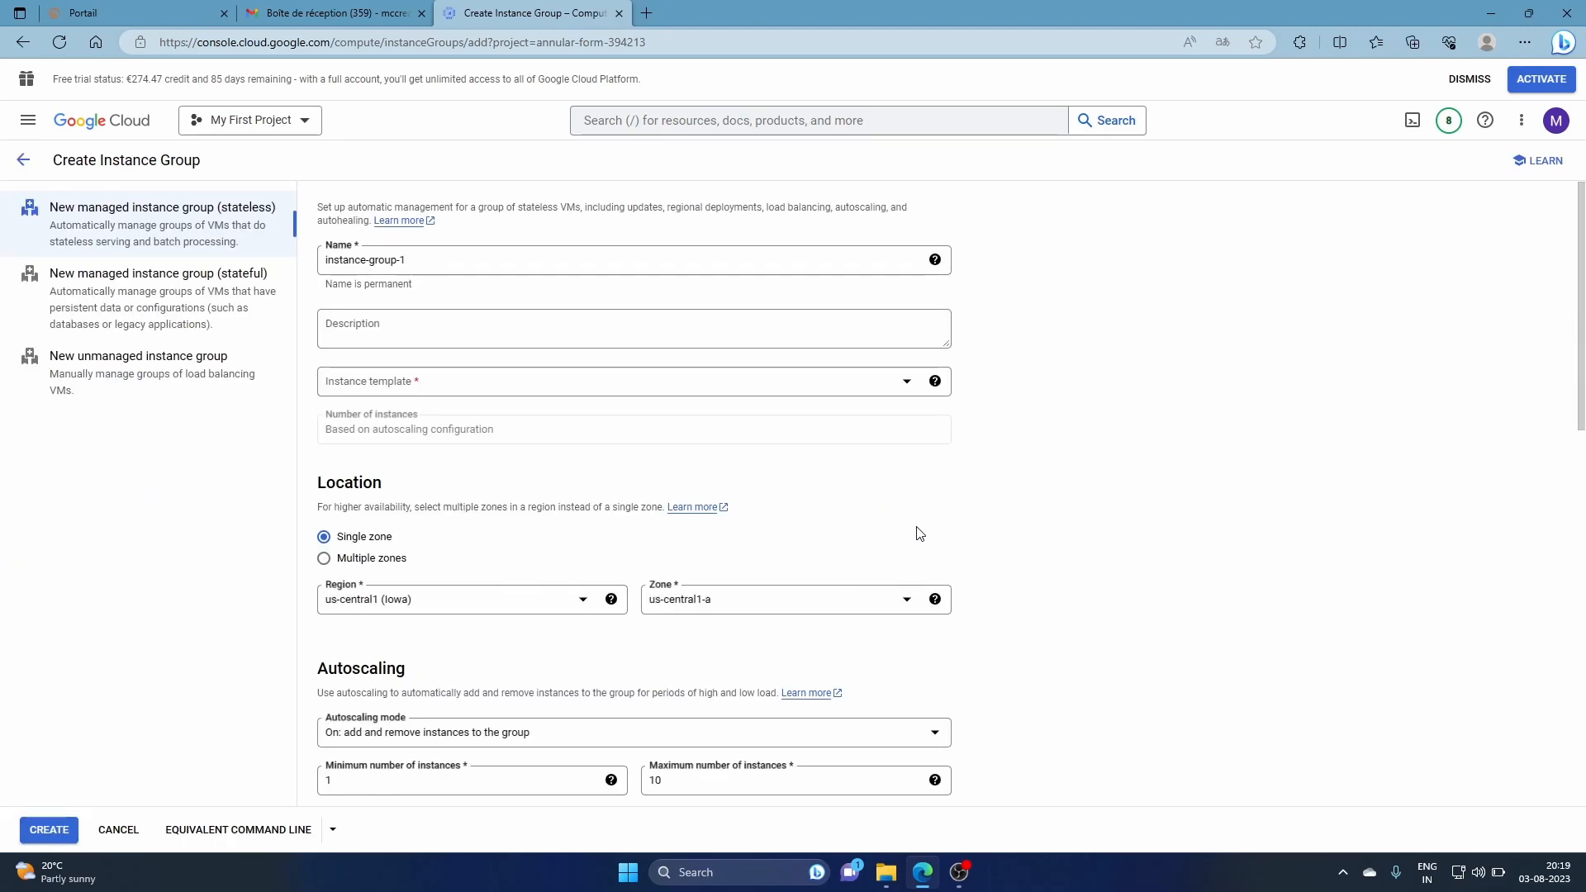
{"action": "left_click", "coordinate": [434, 261]}
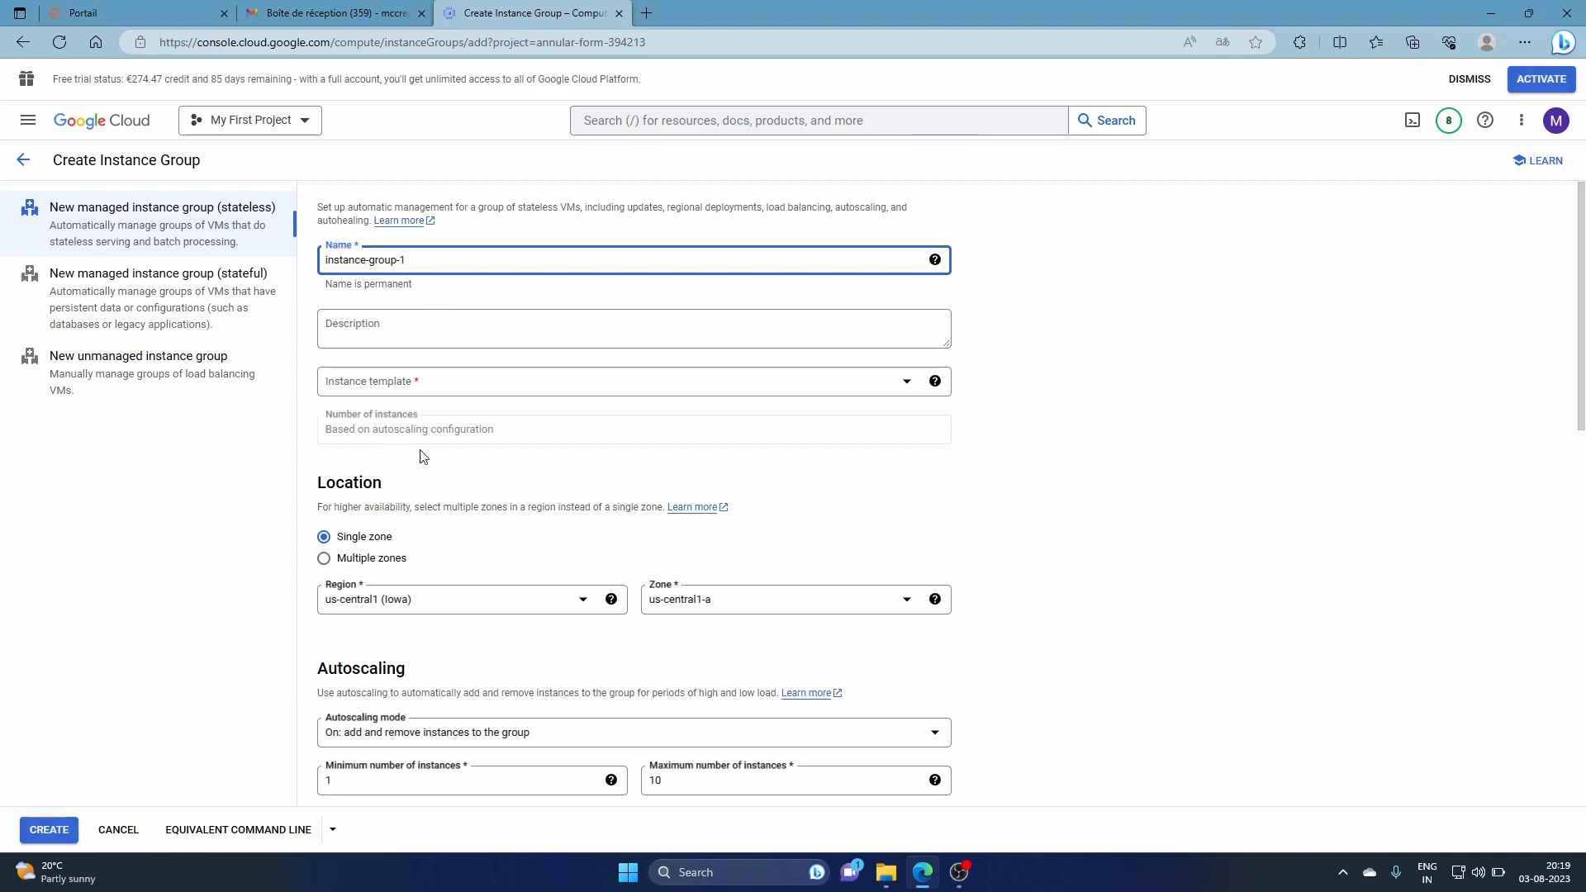
{"action": "left_click", "coordinate": [327, 559]}
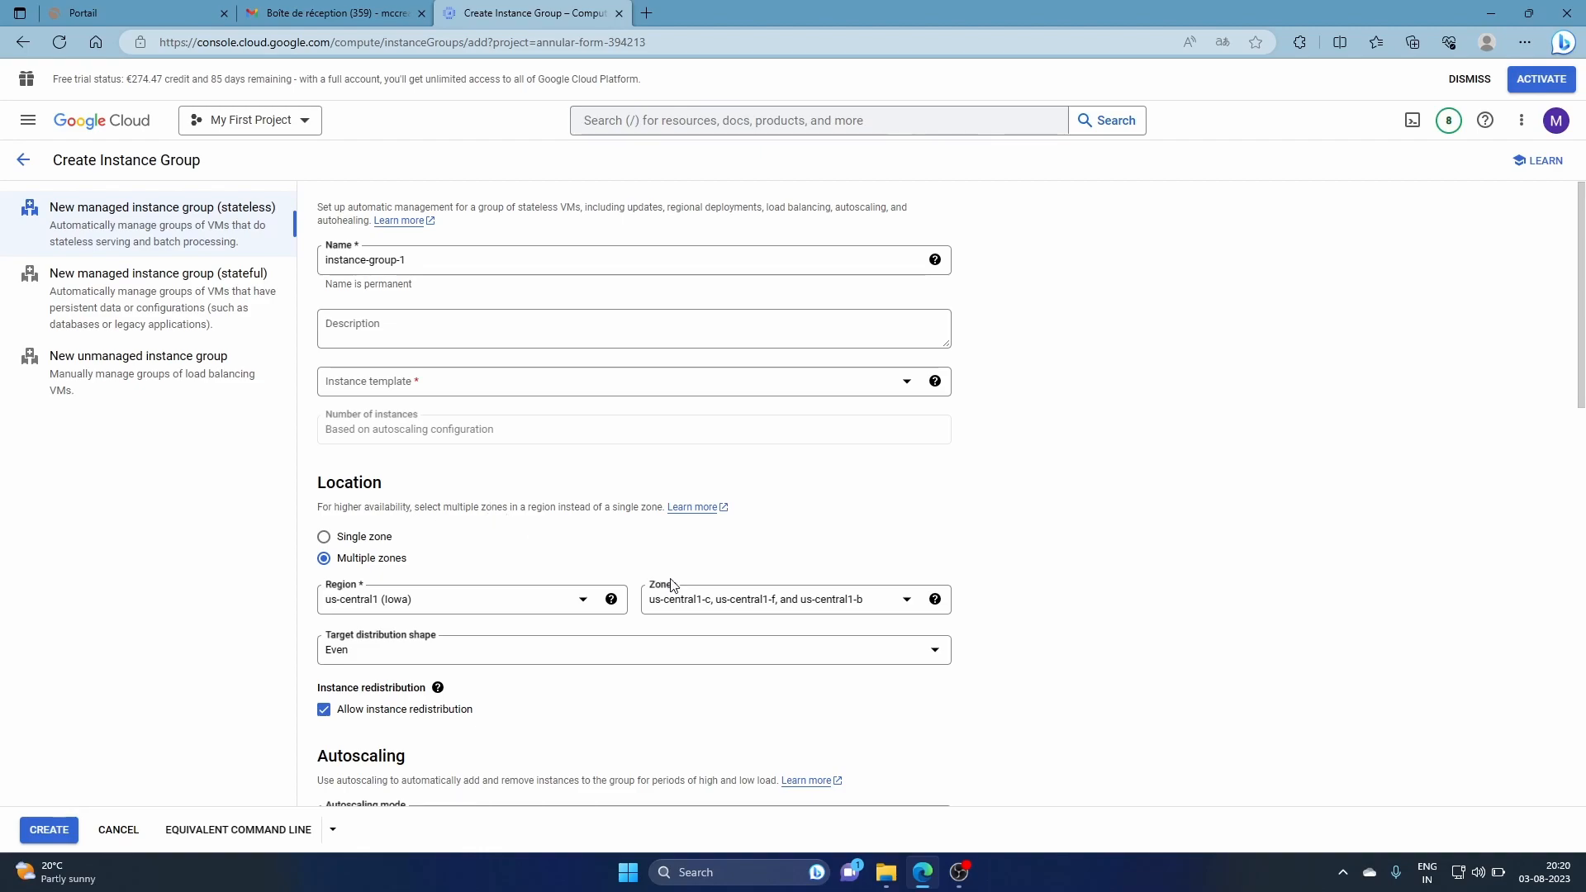
Set the maximum number of instances for autoscaling to 3
{"action": "scroll", "coordinate": [436, 270], "scroll_direction": "down", "scroll_amount": 3}
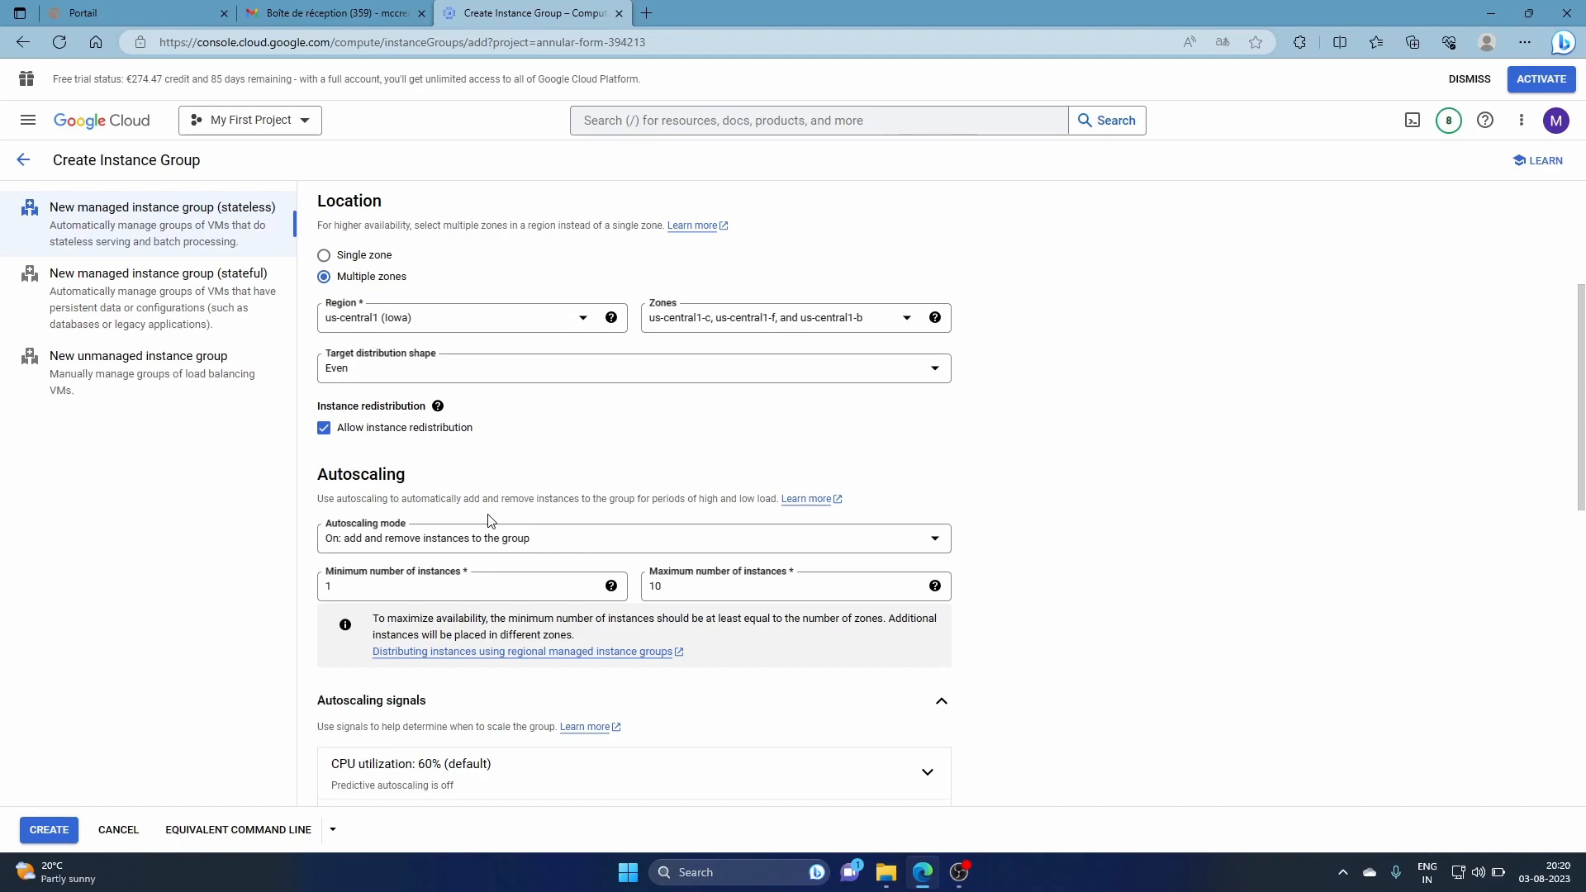
{"action": "left_click", "coordinate": [684, 584]}
{"action": "key", "text": "BackSpace"}
{"action": "key", "text": "BackSpace"}
{"action": "type", "text": "3"}
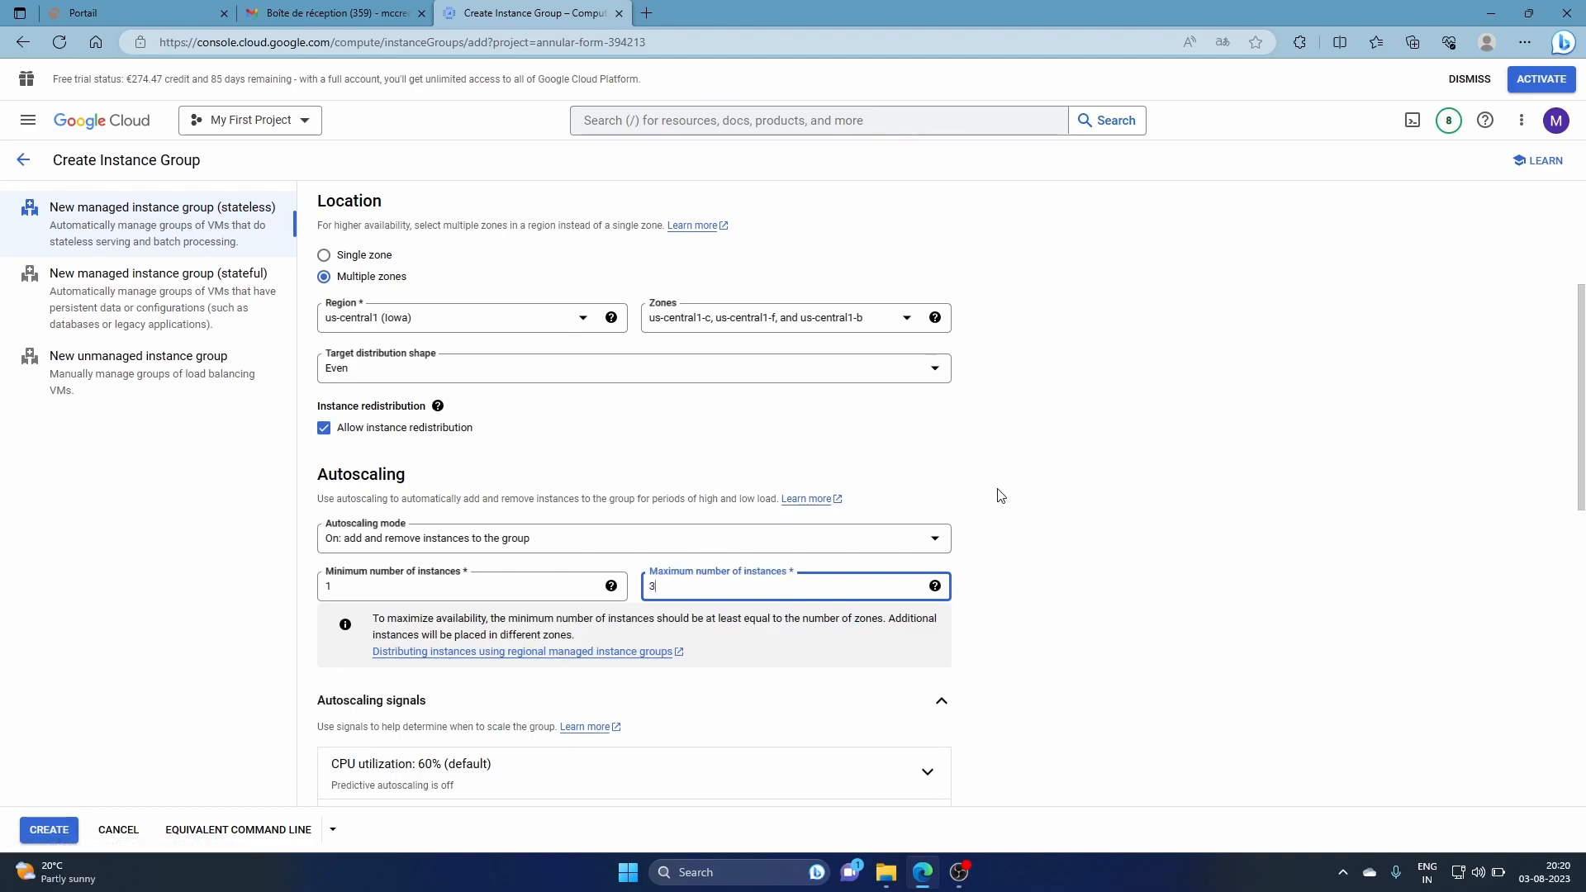
Try HTTP load balancing utilization as the autoscaling signal type and switch it back to CPU utilization
{"action": "scroll", "coordinate": [1002, 510], "scroll_direction": "down", "scroll_amount": 1}
{"action": "scroll", "coordinate": [1002, 510], "scroll_direction": "down", "scroll_amount": 2}
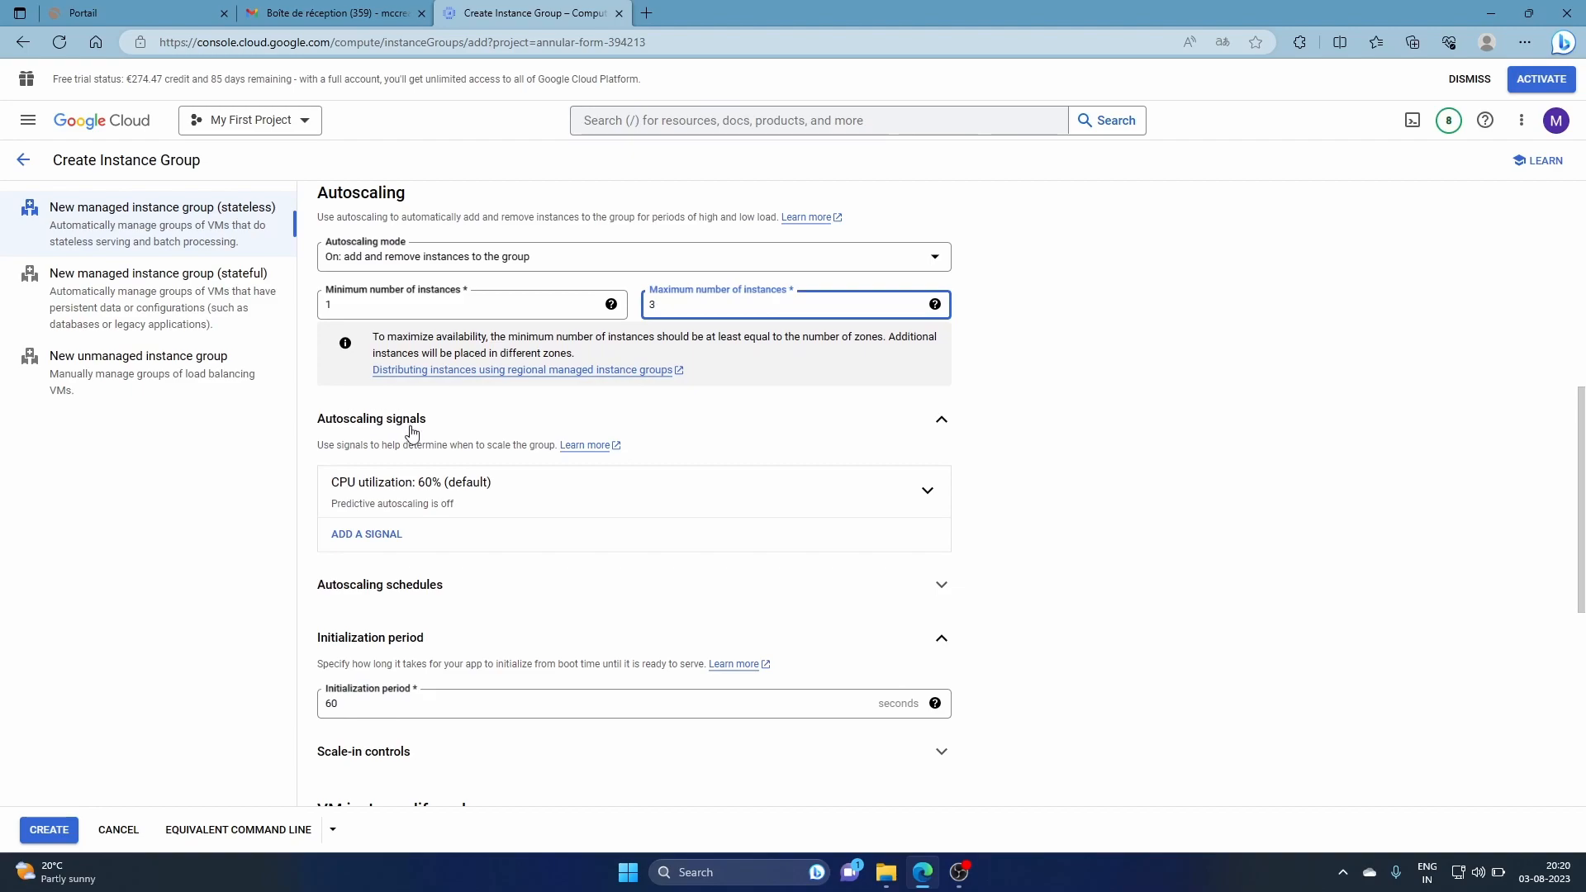
{"action": "left_click", "coordinate": [915, 501]}
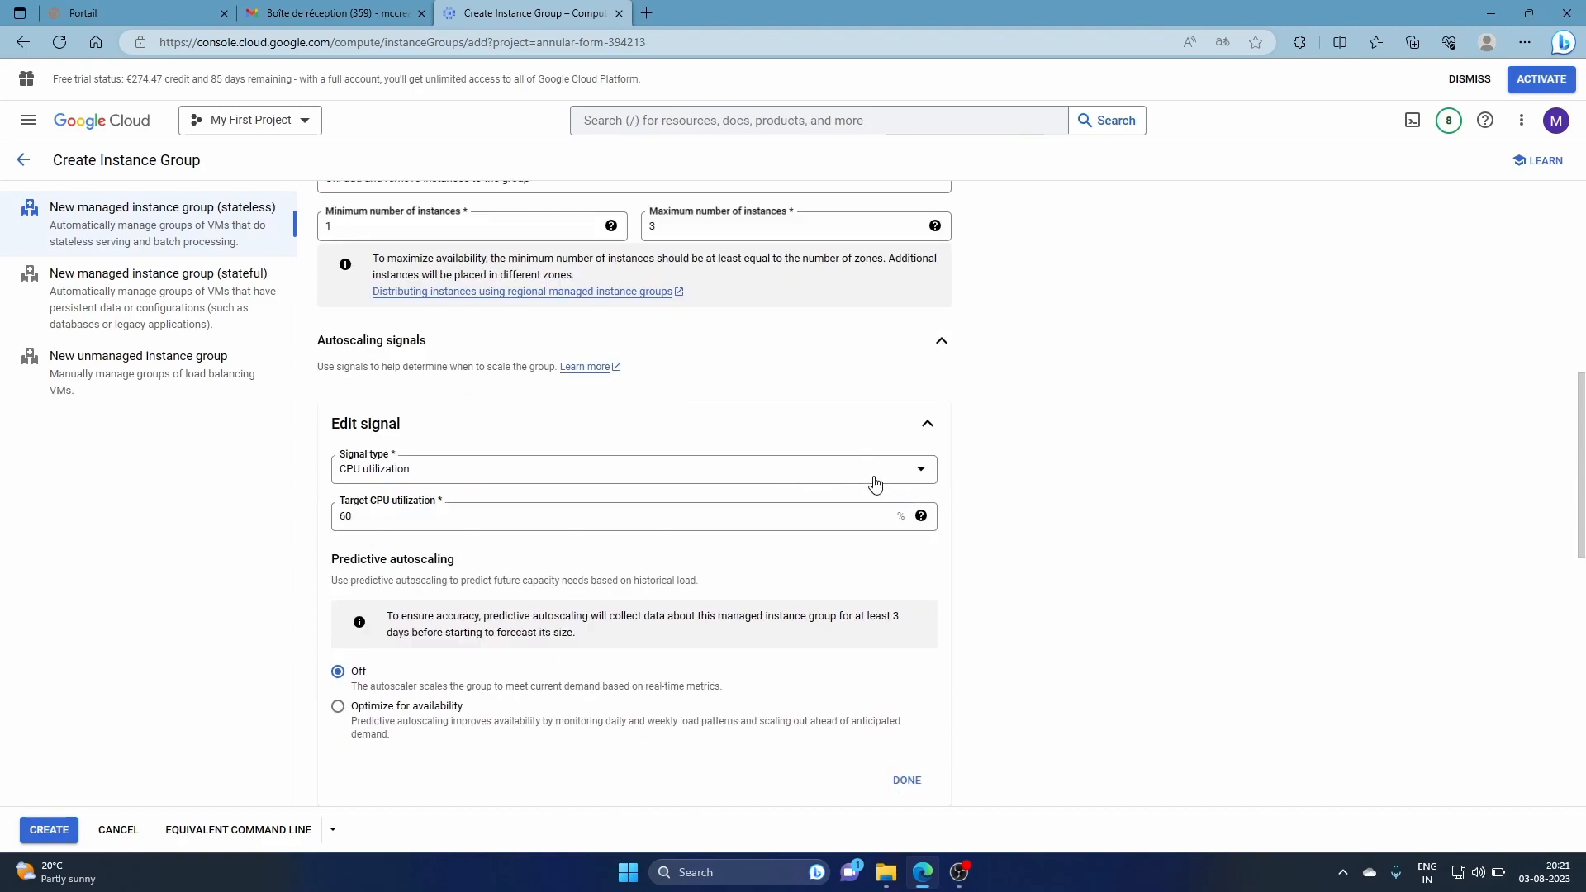
{"action": "left_click", "coordinate": [875, 483]}
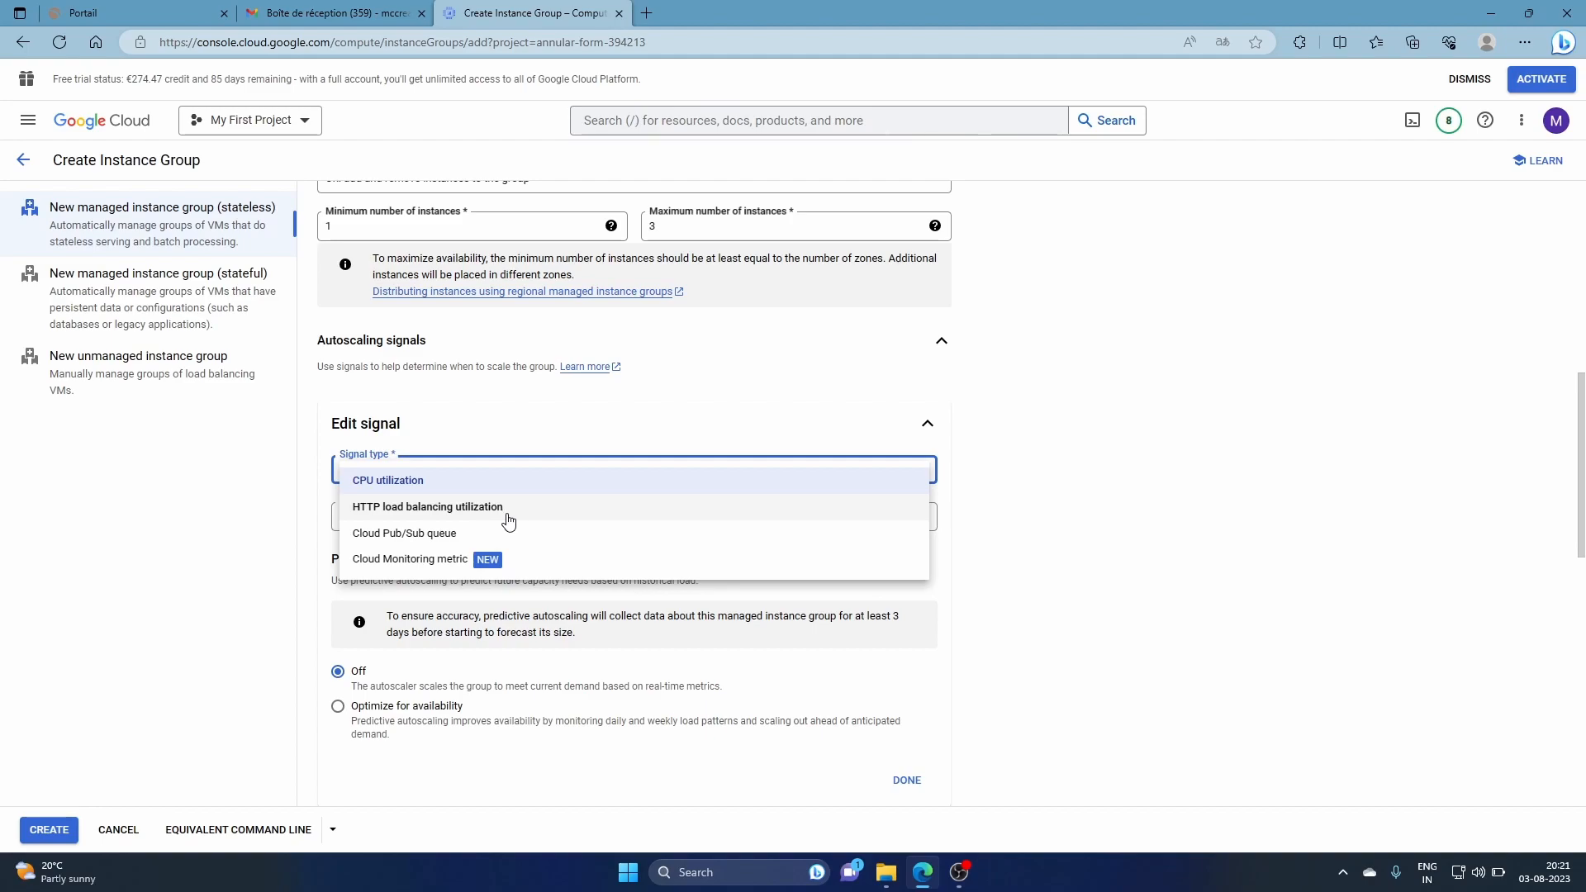
{"action": "left_click", "coordinate": [553, 500]}
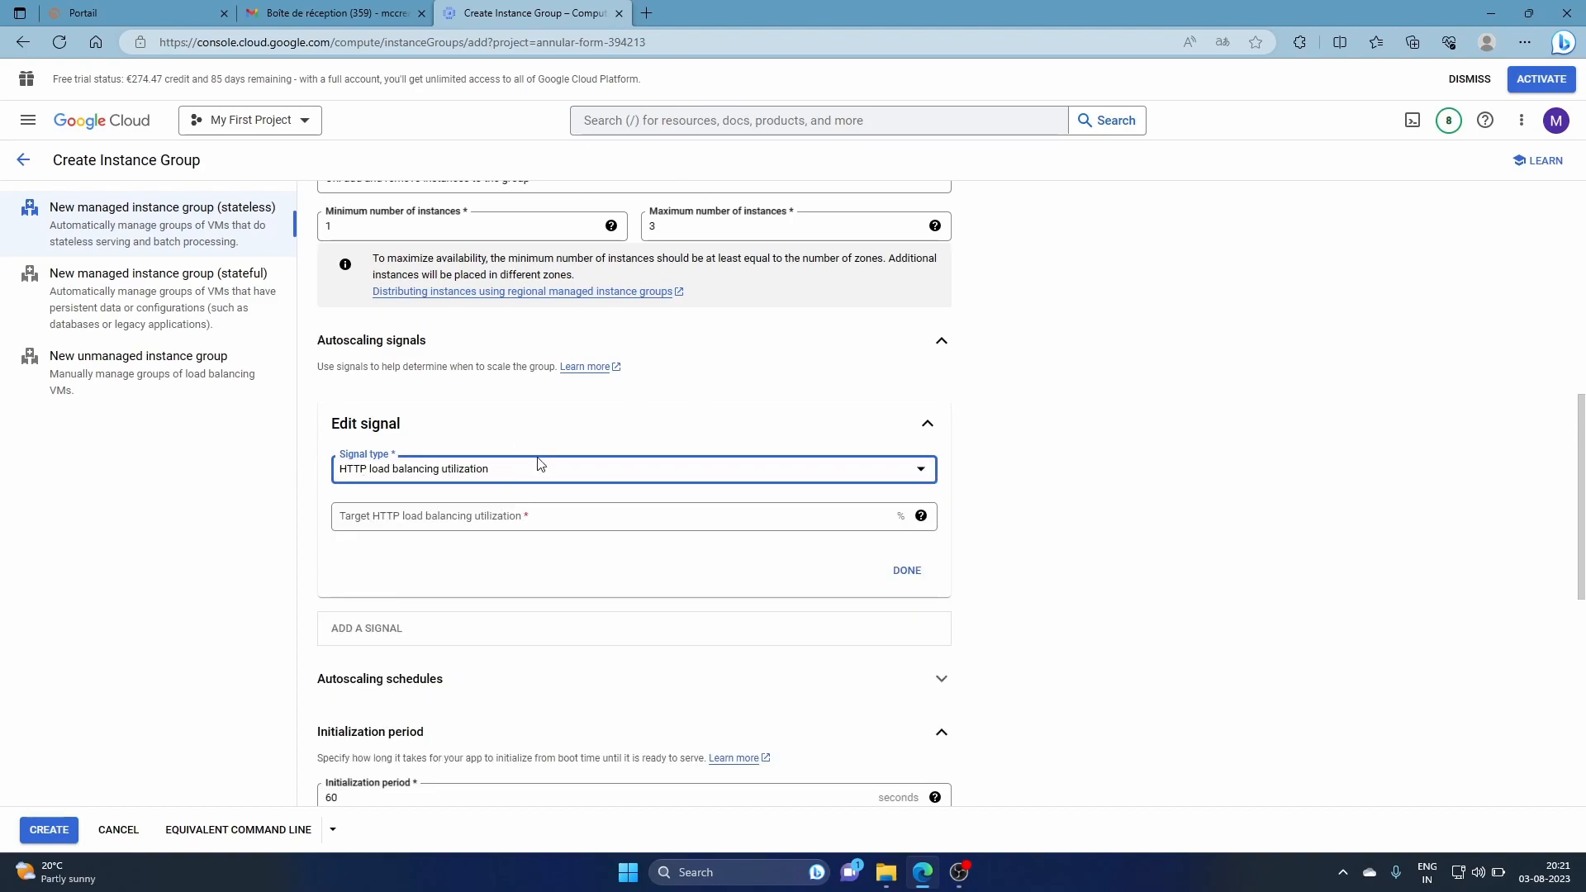
{"action": "left_click", "coordinate": [729, 518]}
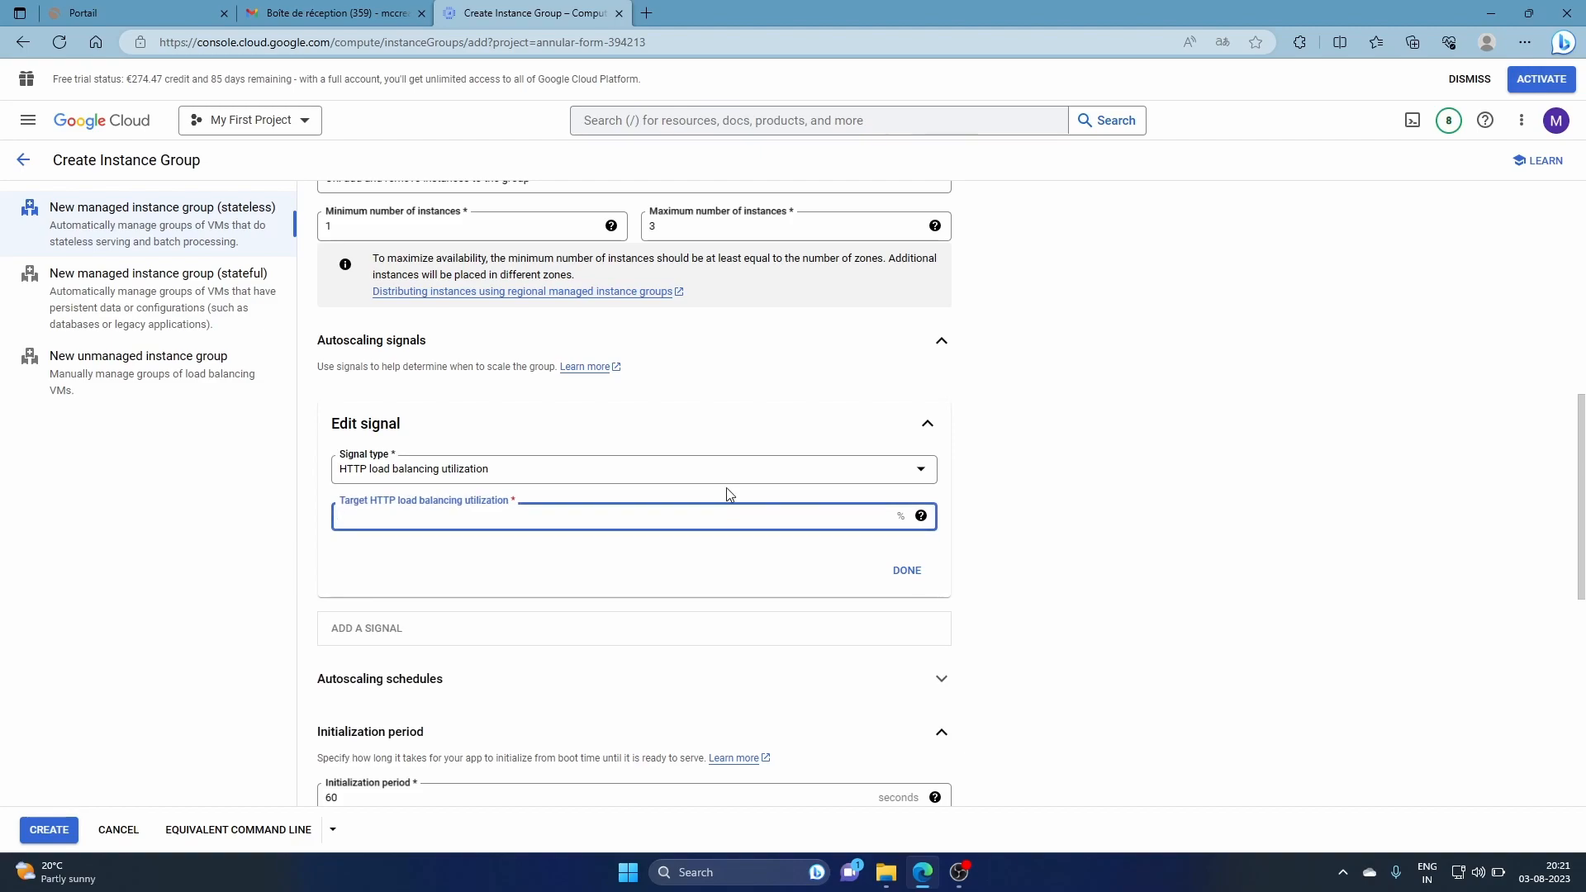
{"action": "left_click", "coordinate": [654, 469]}
{"action": "left_click", "coordinate": [396, 488]}
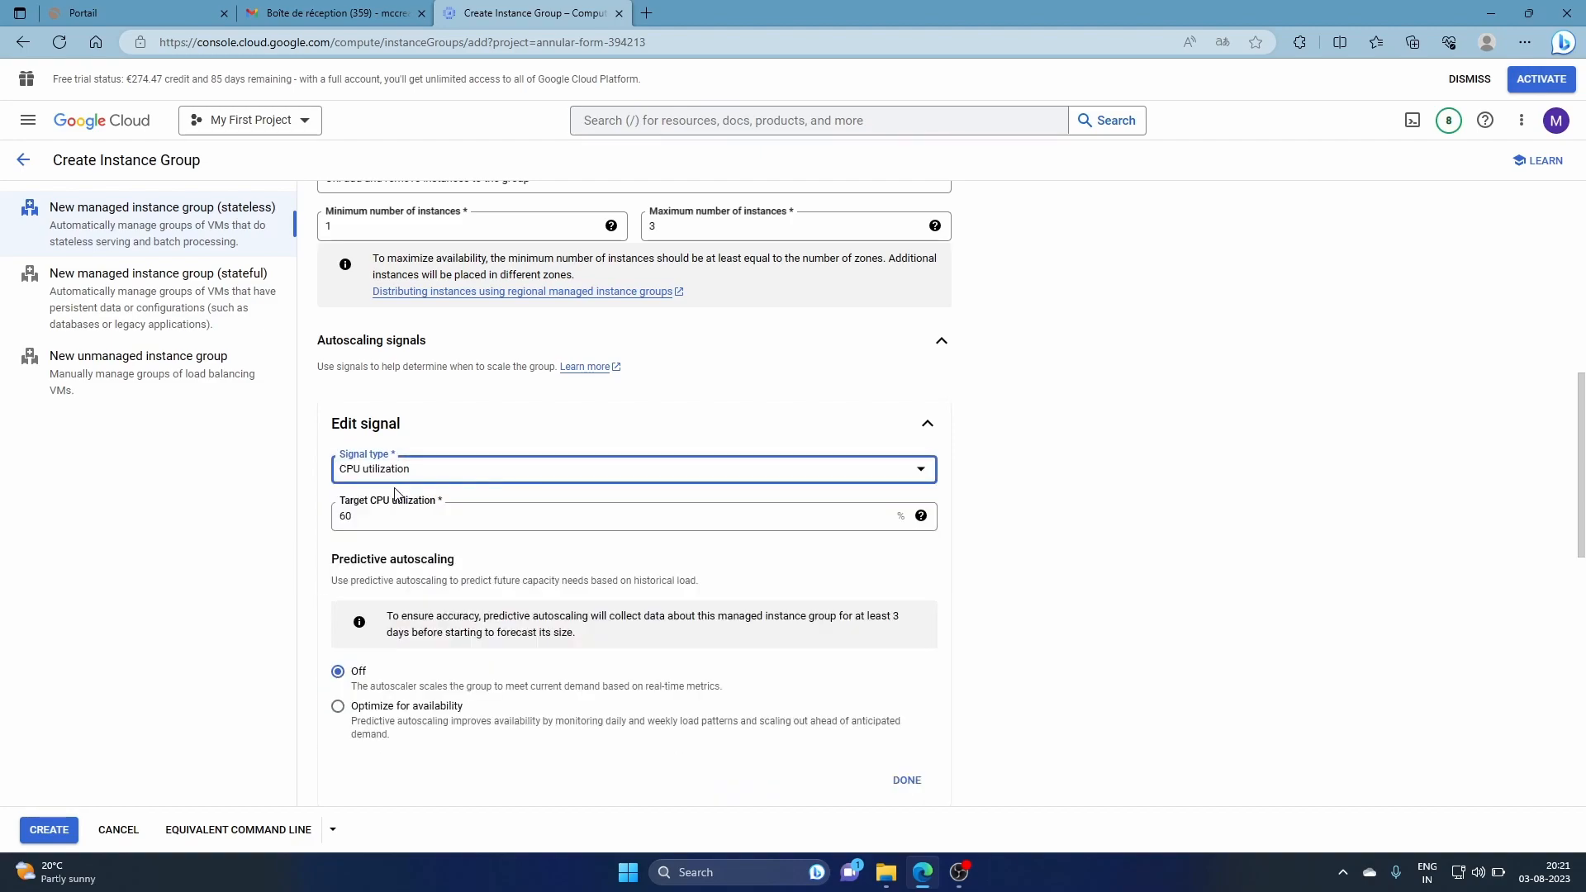
Examine the remaining group settings, including predictive autoscaling, initialization period, autohealing, VM repair updates and port mapping
{"action": "scroll", "coordinate": [1071, 568], "scroll_direction": "down", "scroll_amount": 2}
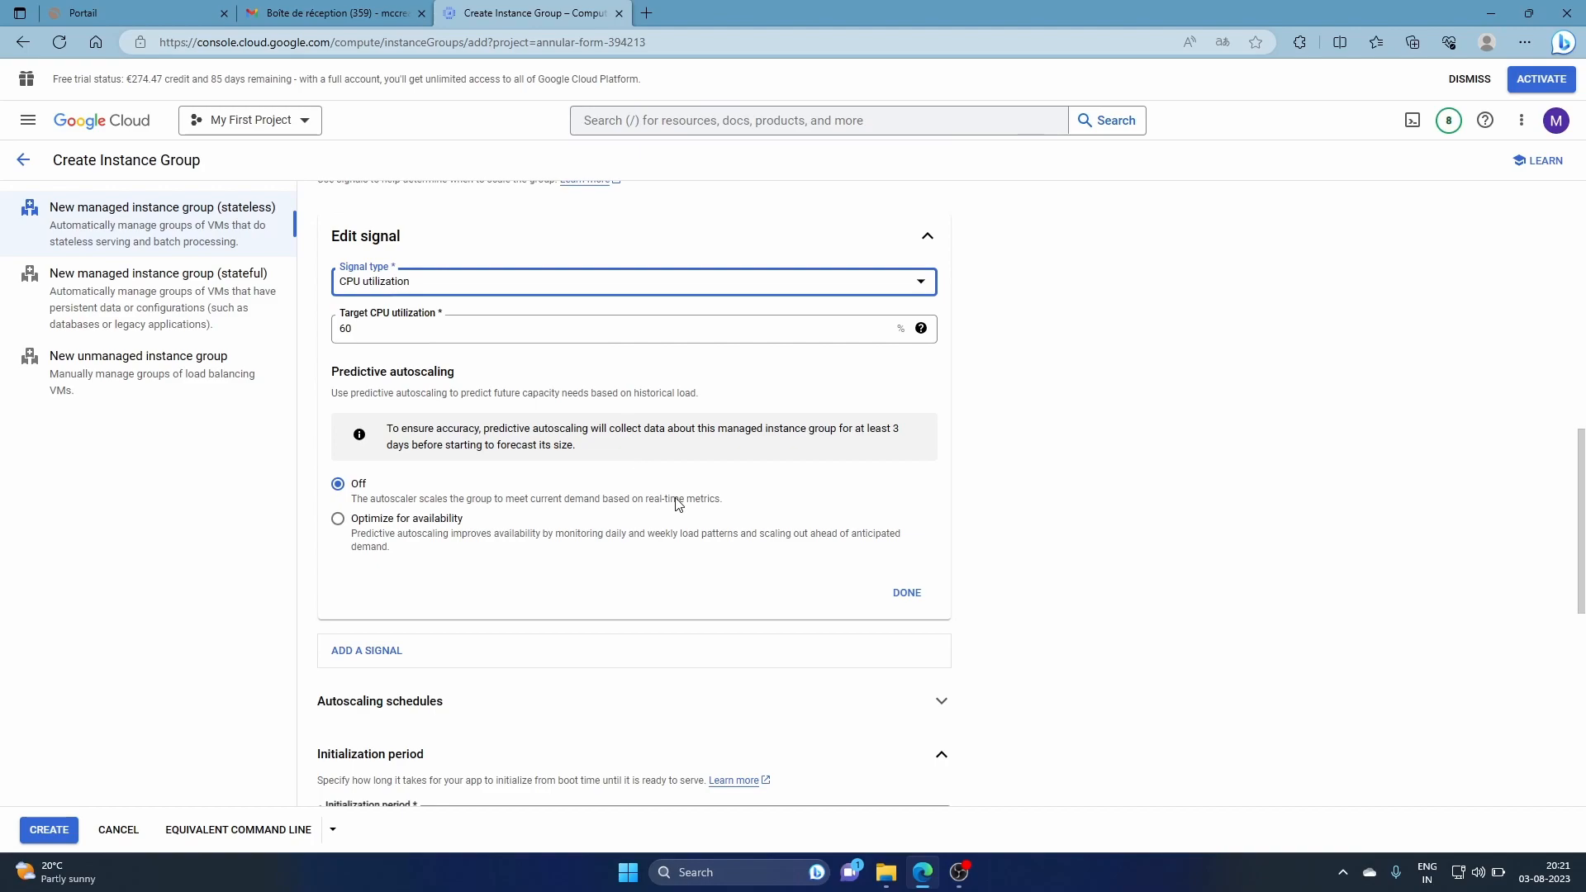
{"action": "scroll", "coordinate": [681, 500], "scroll_direction": "down", "scroll_amount": 2}
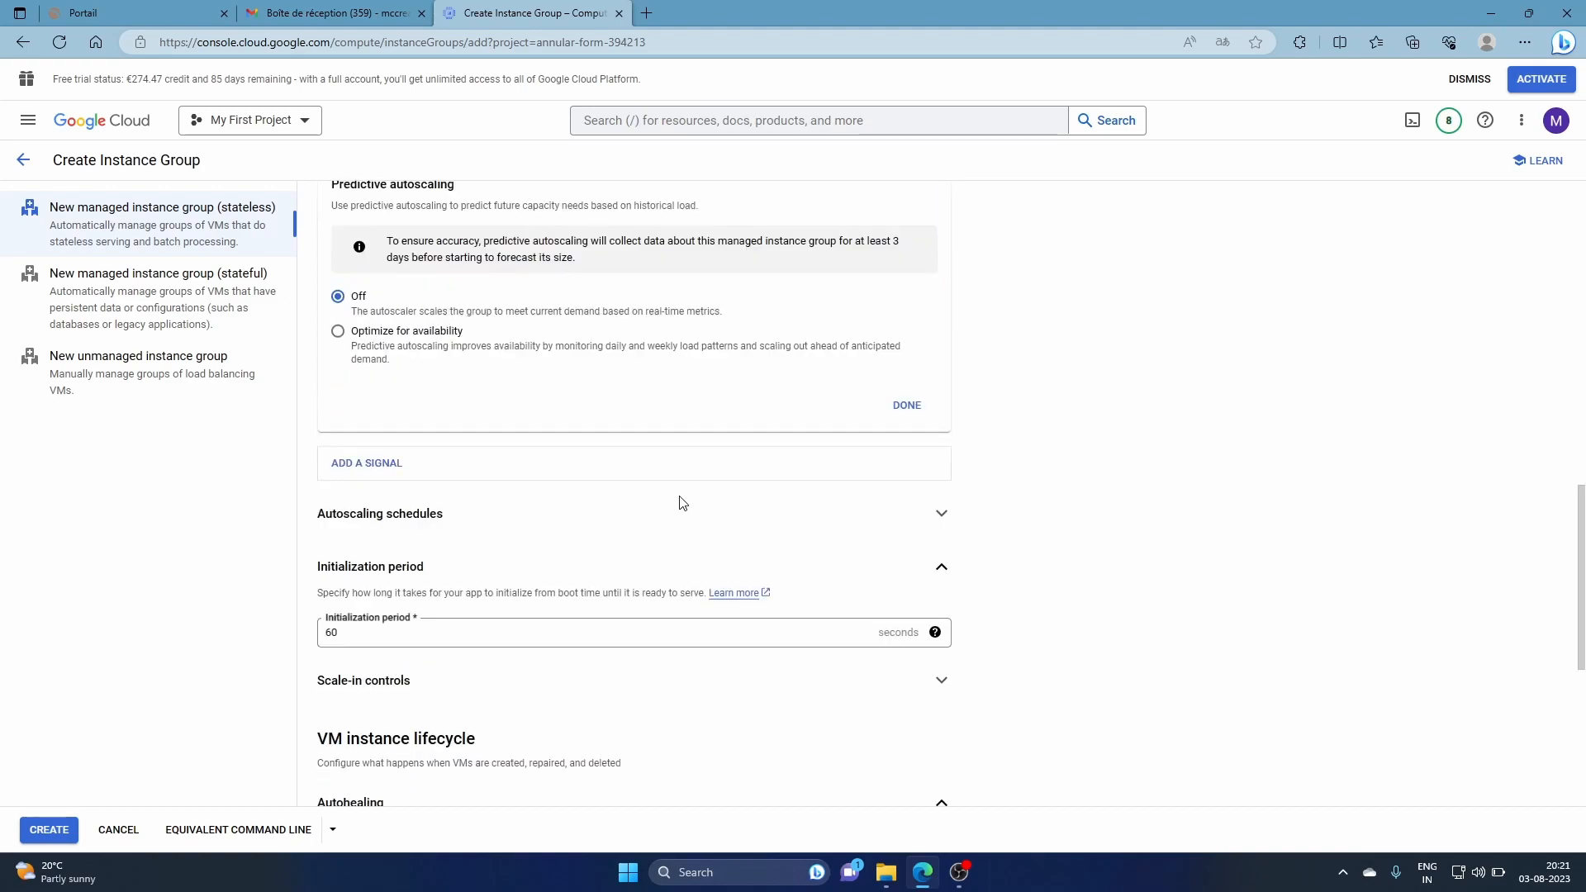
{"action": "scroll", "coordinate": [682, 500], "scroll_direction": "down", "scroll_amount": 2}
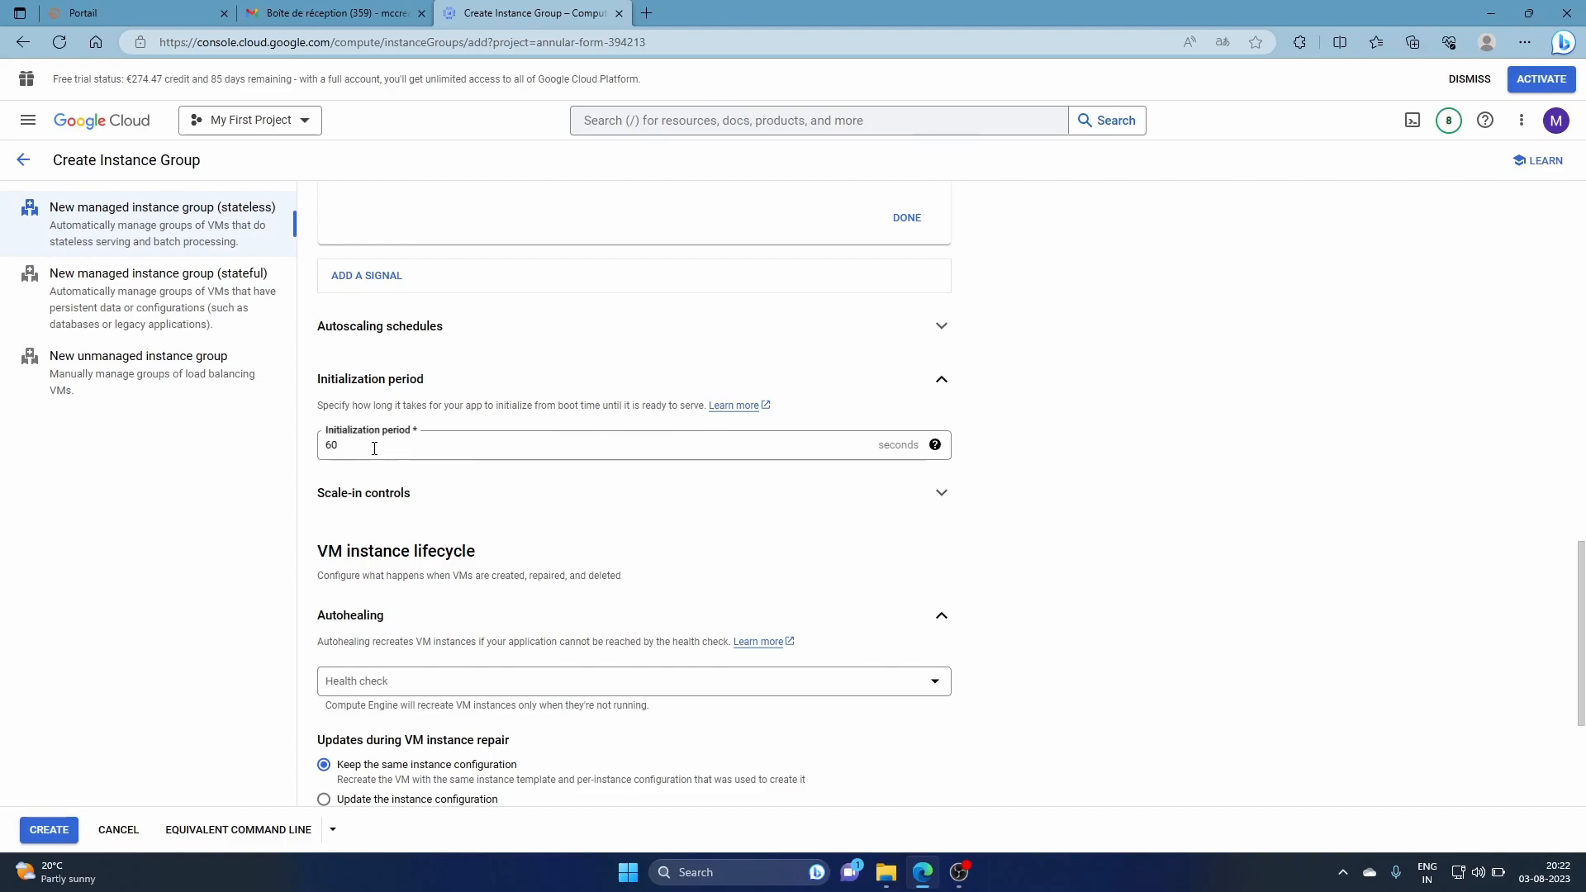
{"action": "scroll", "coordinate": [386, 445], "scroll_direction": "down", "scroll_amount": 2}
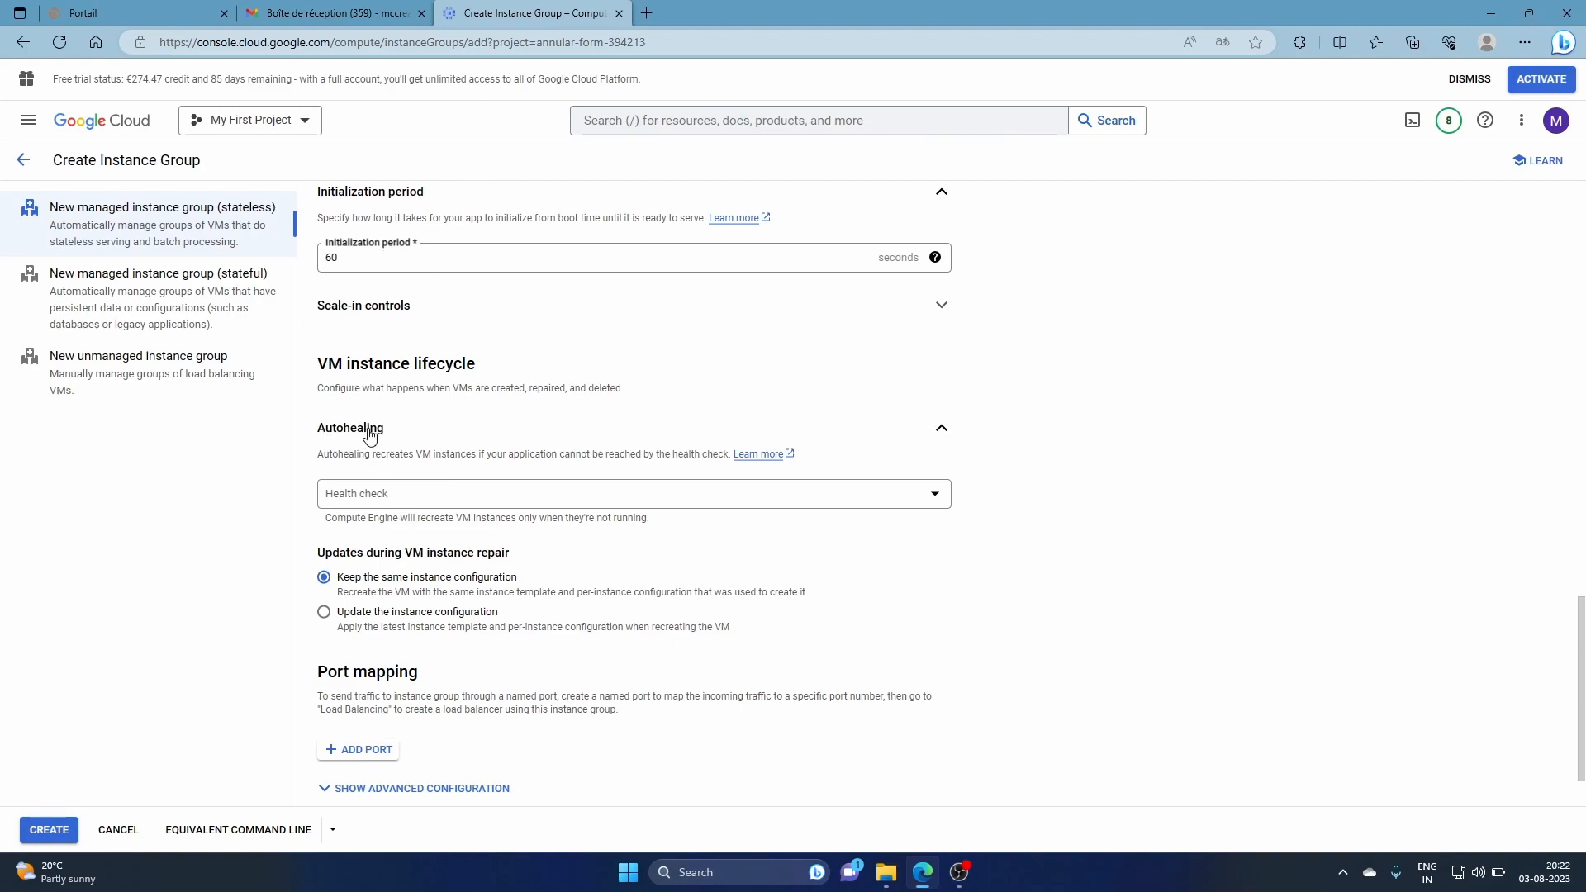
{"action": "scroll", "coordinate": [364, 433], "scroll_direction": "up", "scroll_amount": 5}
{"action": "scroll", "coordinate": [363, 462], "scroll_direction": "down", "scroll_amount": 3}
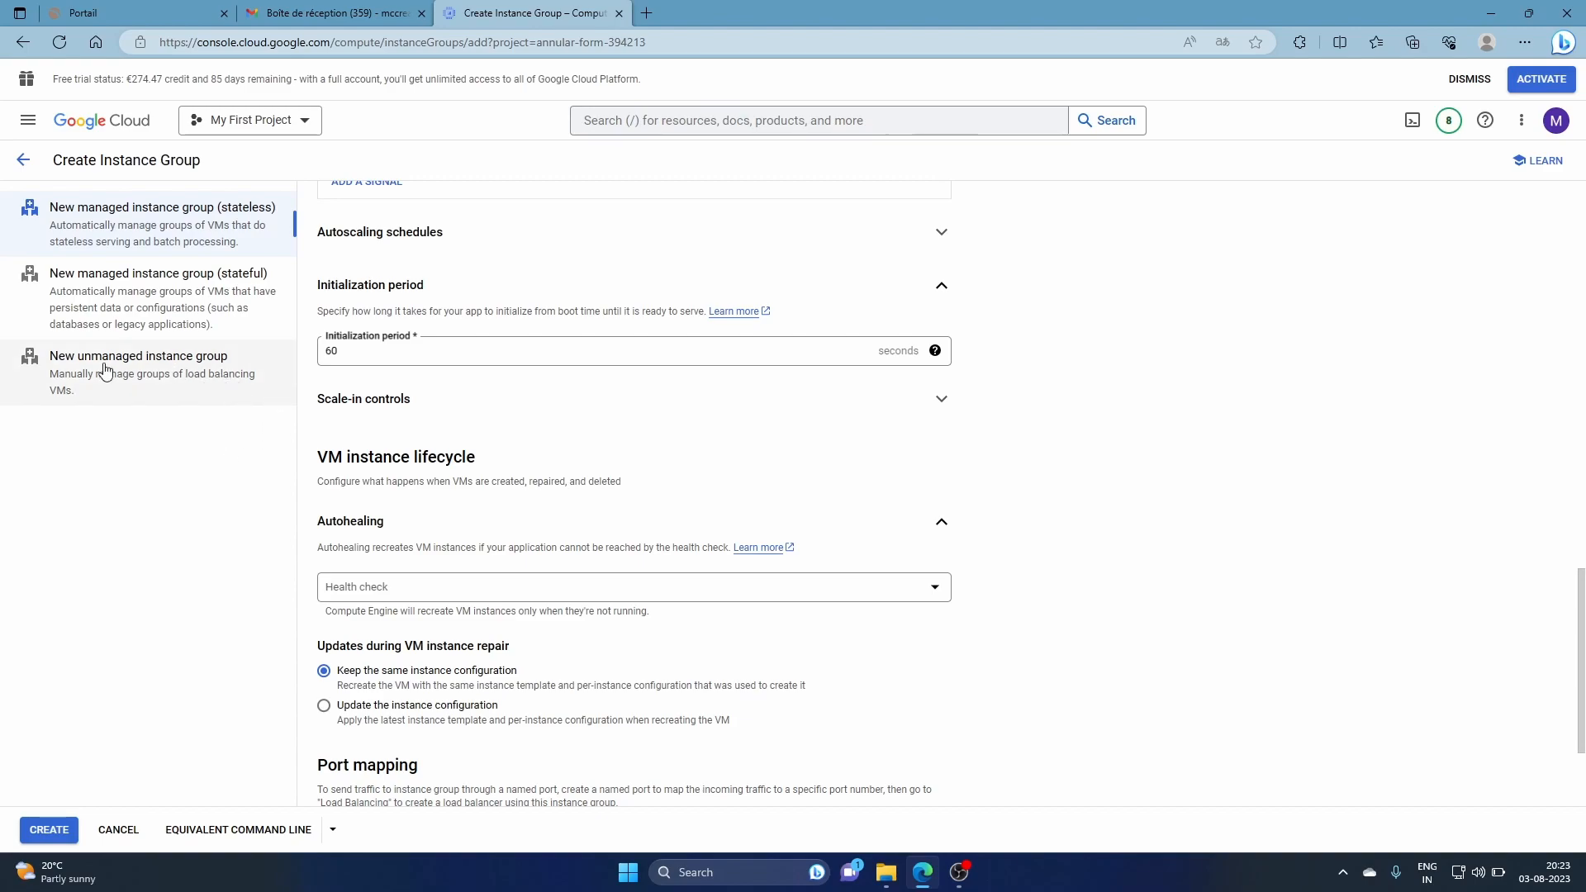
{"action": "scroll", "coordinate": [382, 531], "scroll_direction": "down", "scroll_amount": 2}
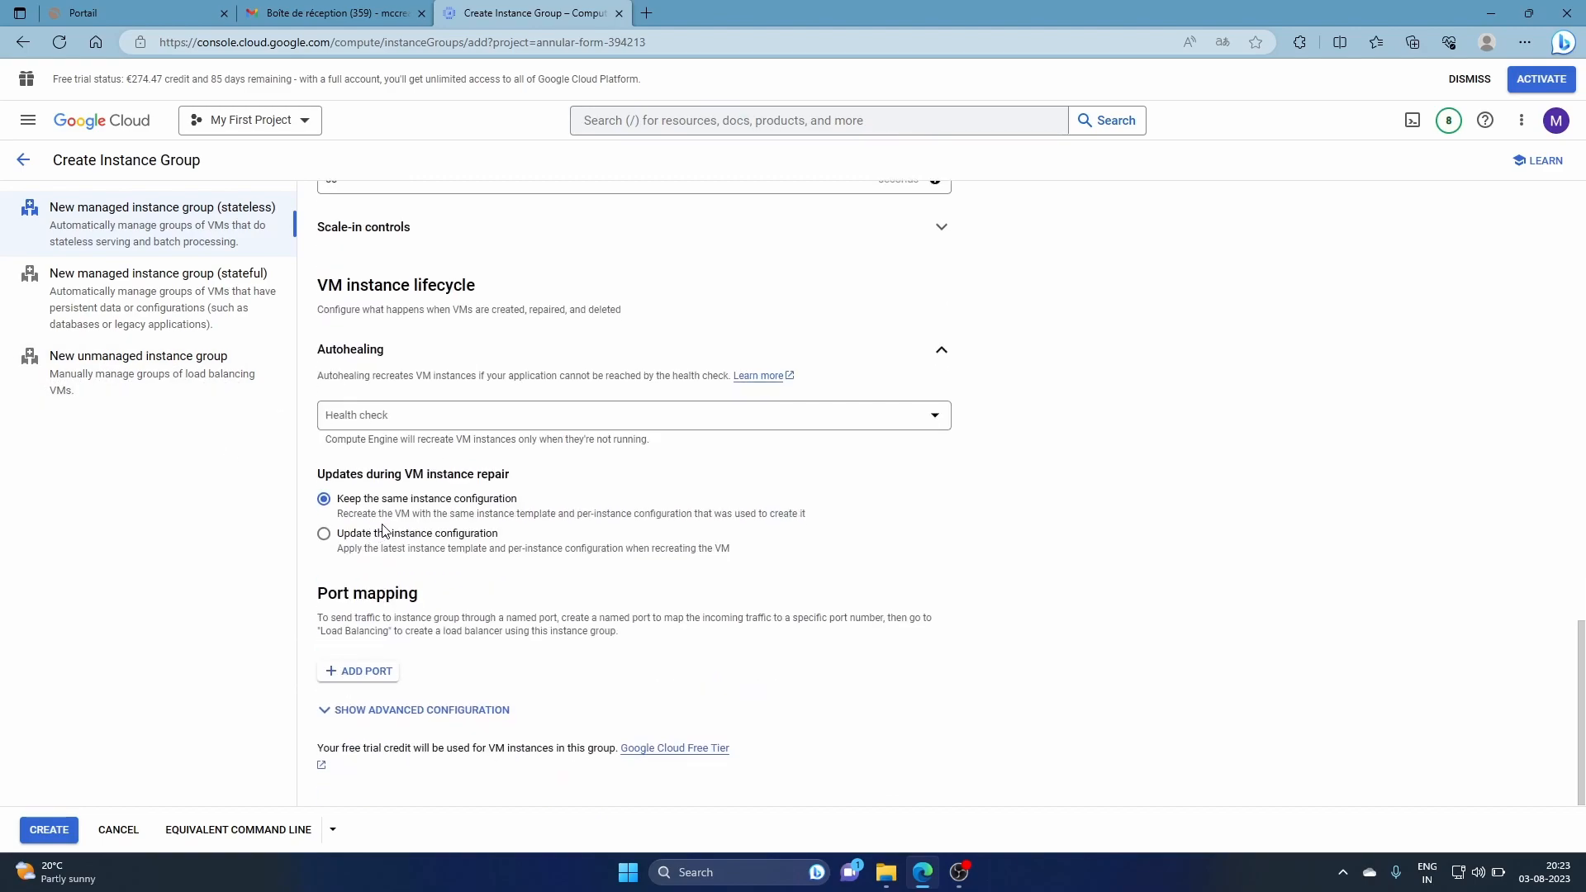
{"action": "scroll", "coordinate": [386, 530], "scroll_direction": "up", "scroll_amount": 2}
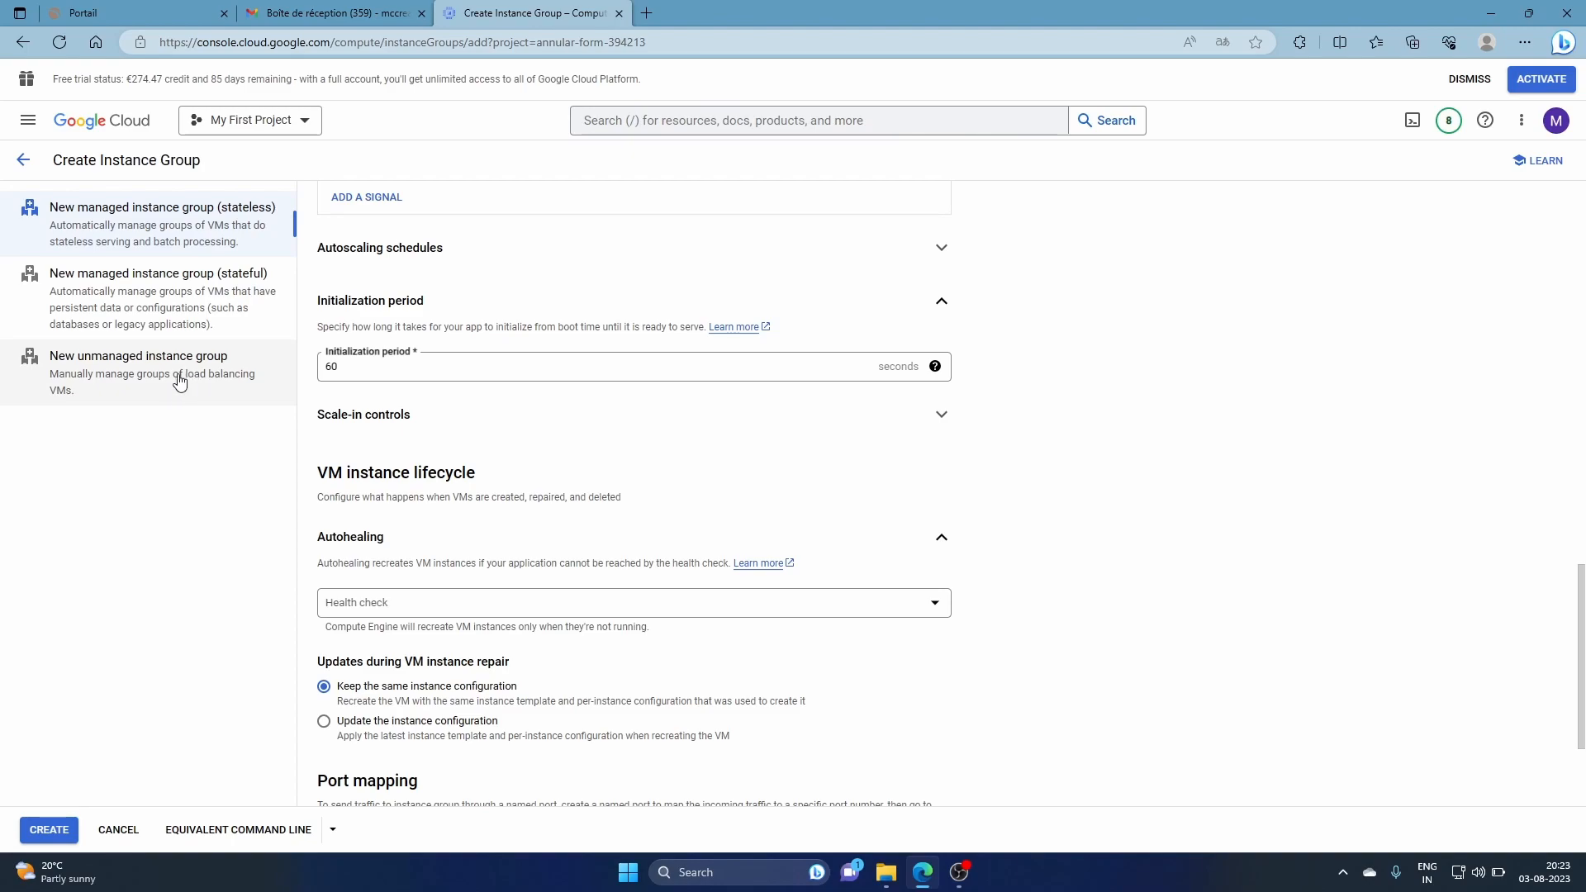
{"action": "scroll", "coordinate": [479, 447], "scroll_direction": "down", "scroll_amount": 2}
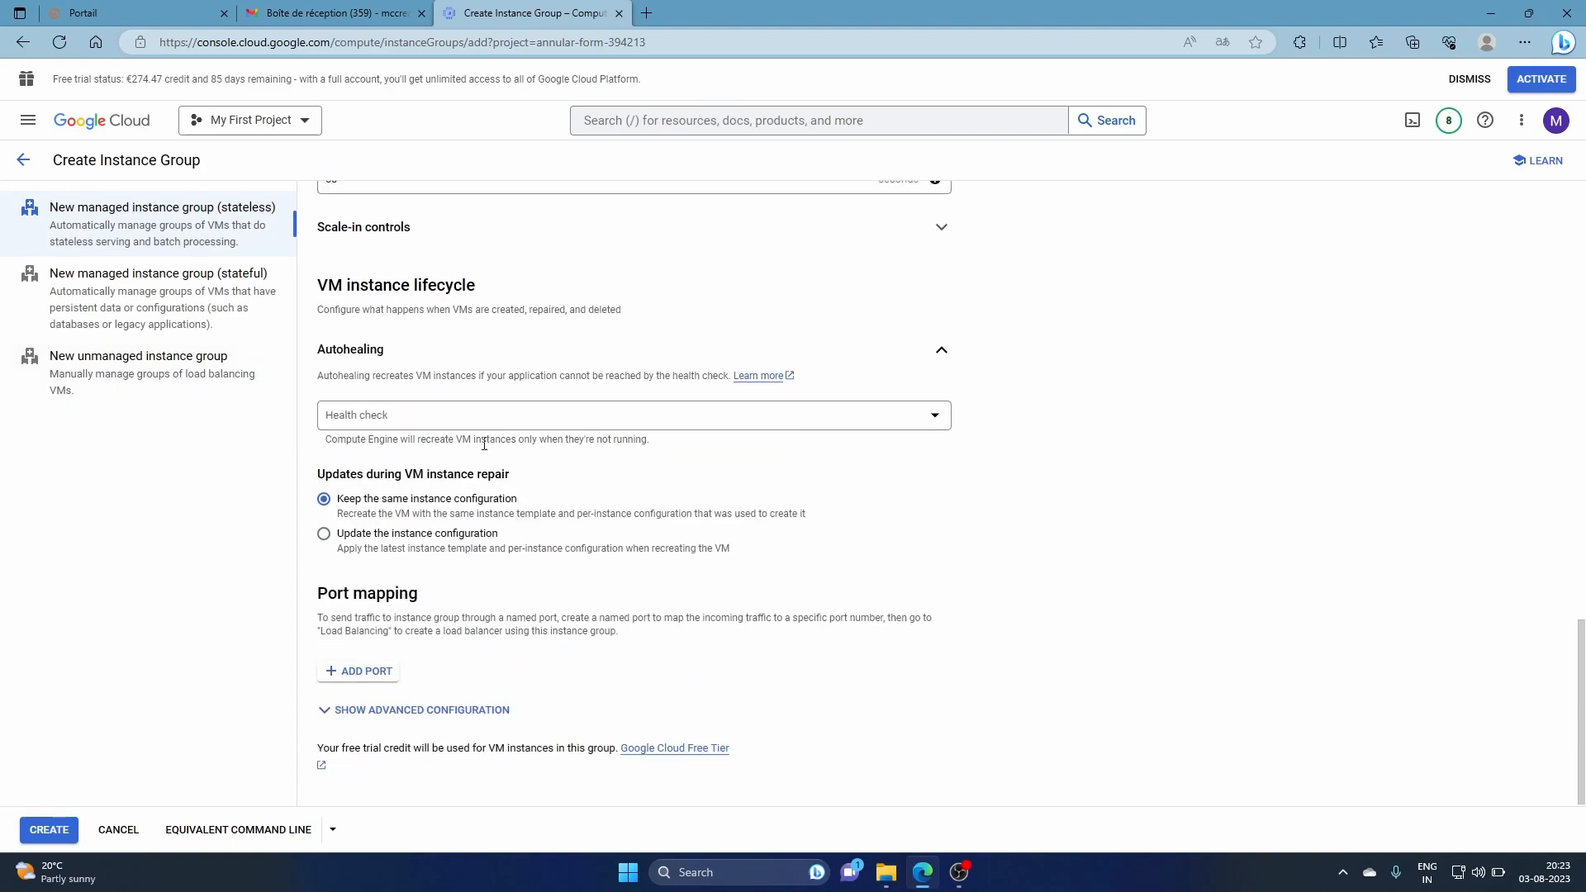
Start a new autohealing health check using the HTTP protocol and consult the help on its check interval
{"action": "left_click", "coordinate": [639, 427]}
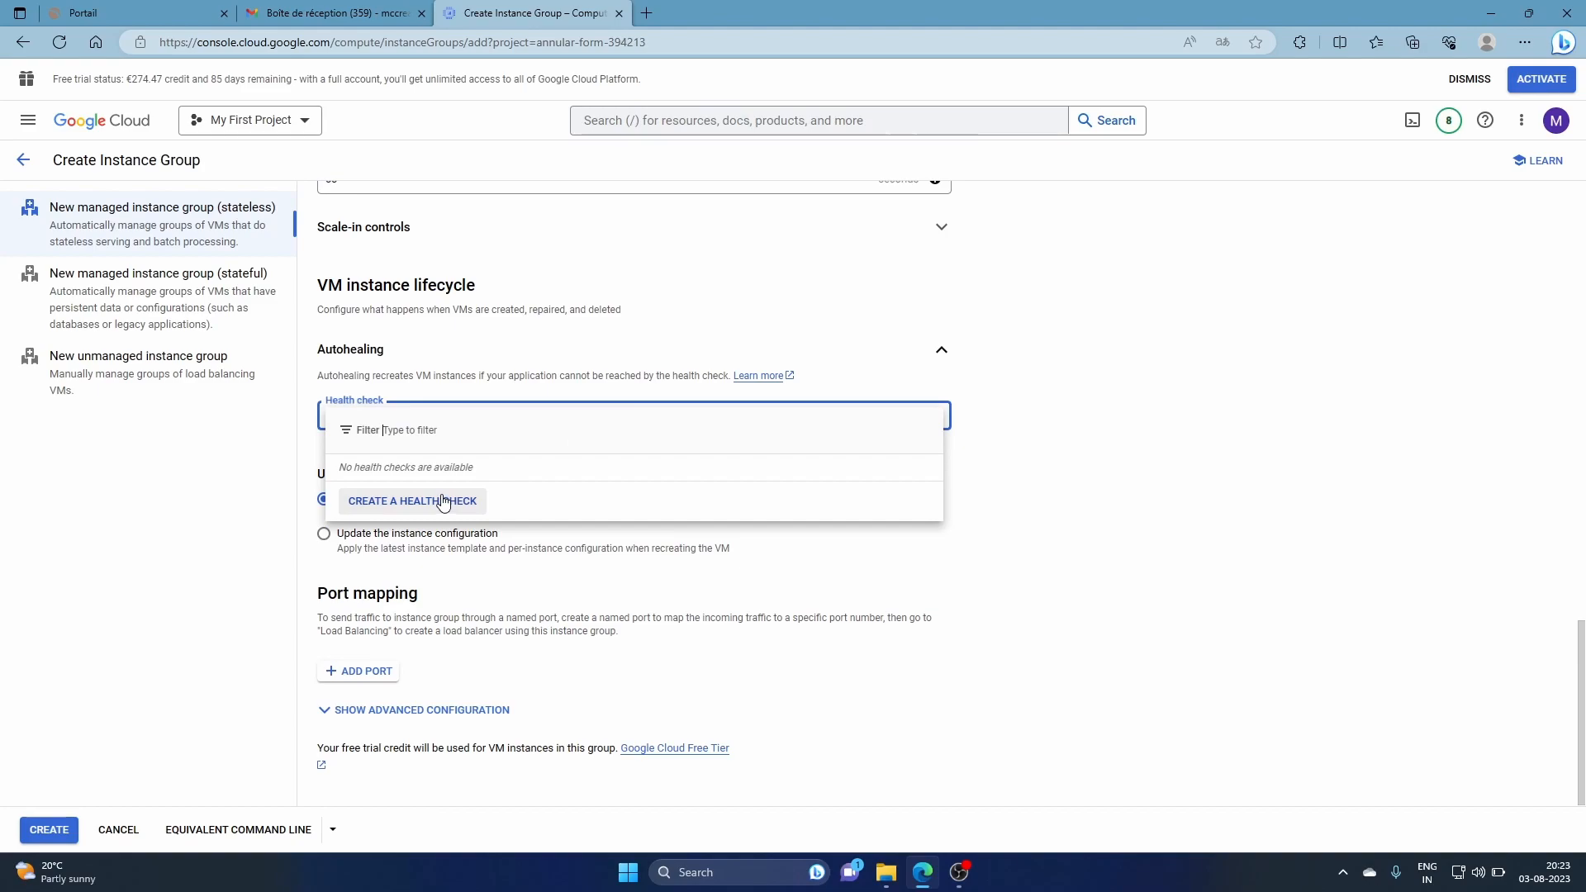
{"action": "left_click", "coordinate": [444, 501]}
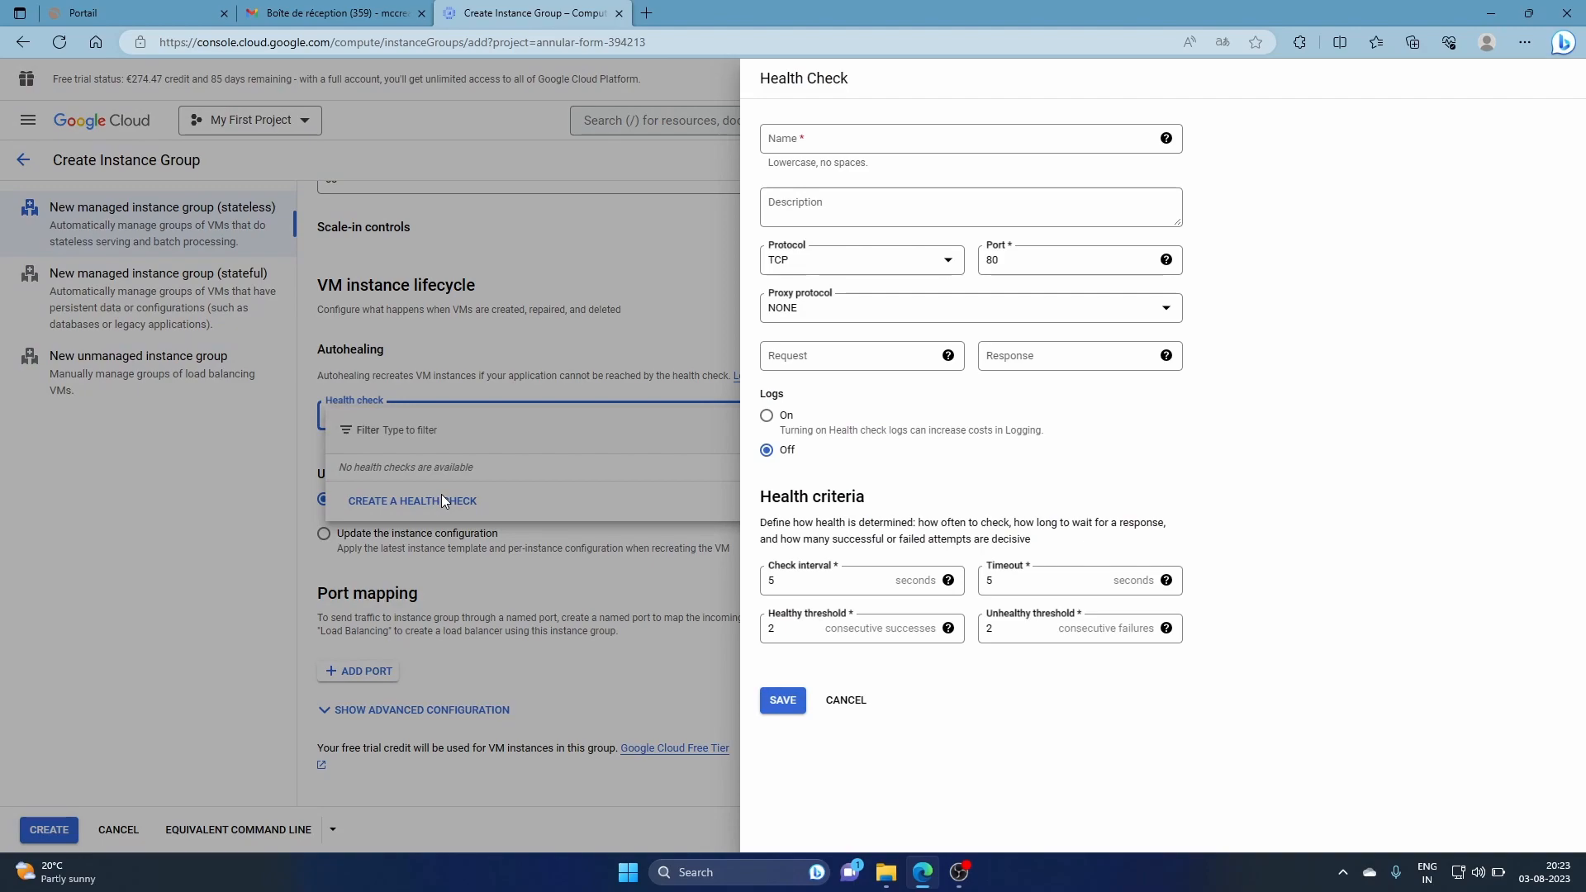
{"action": "left_click", "coordinate": [887, 261]}
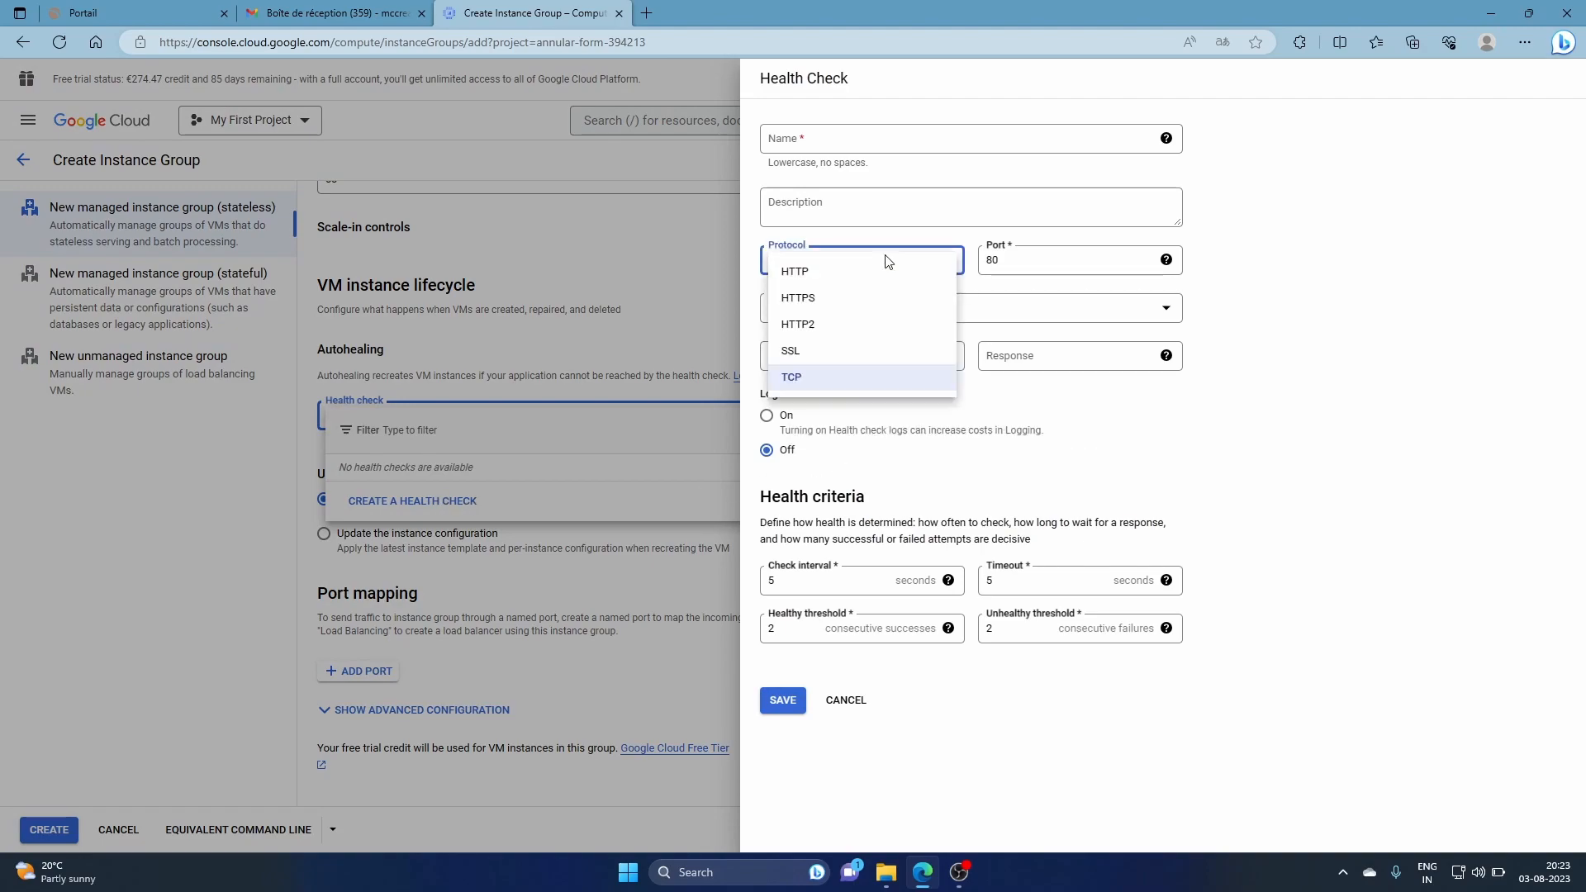
{"action": "left_click", "coordinate": [842, 284]}
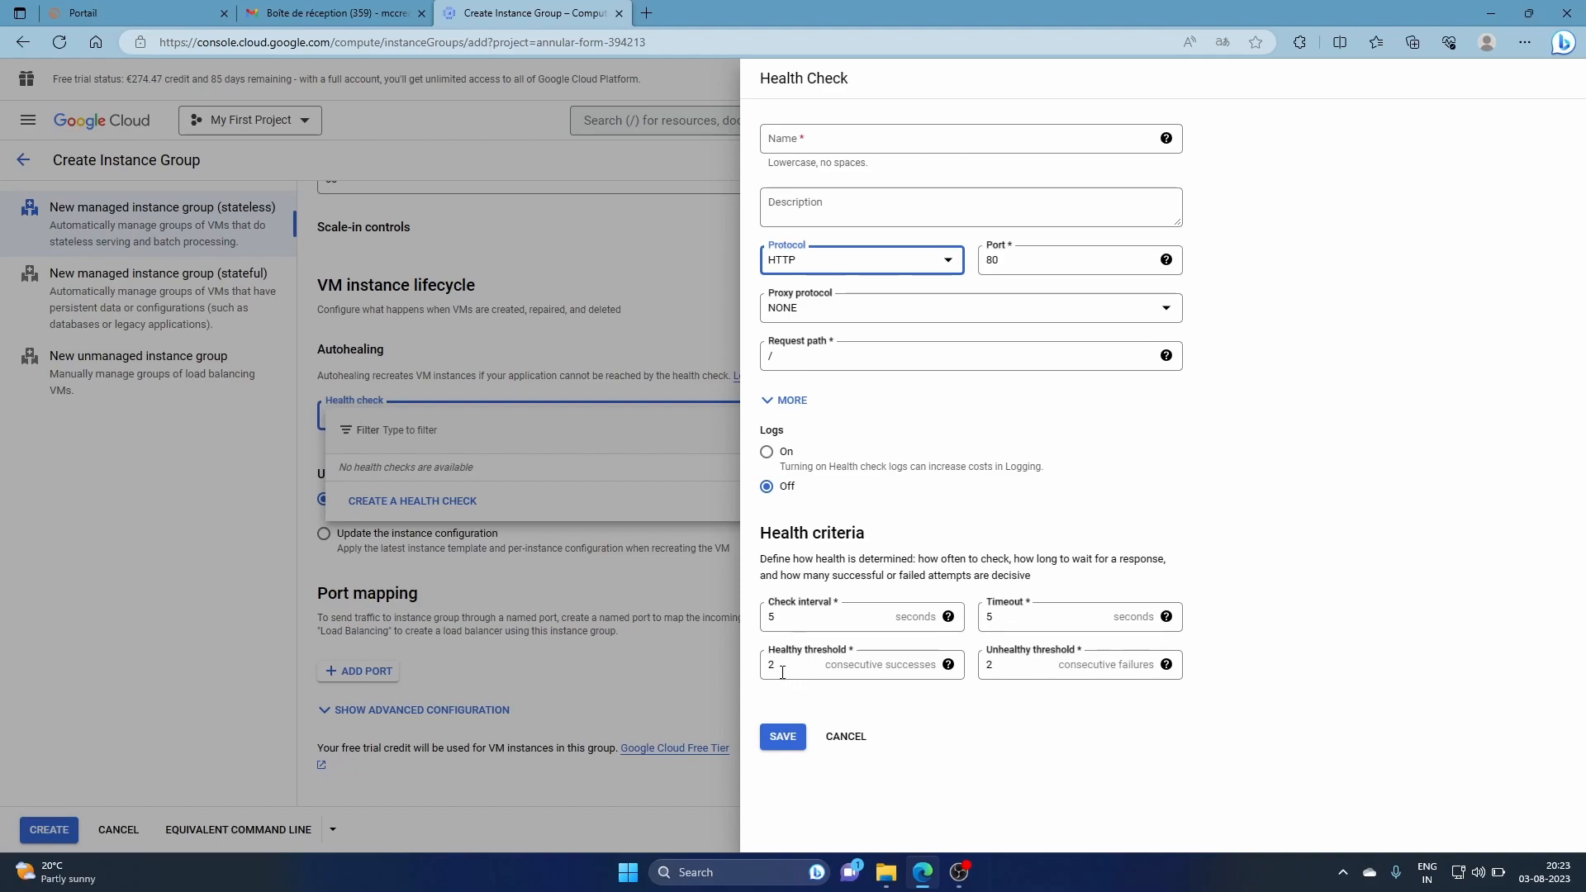
{"action": "mouse_move", "coordinate": [949, 666]}
{"action": "left_click", "coordinate": [948, 618]}
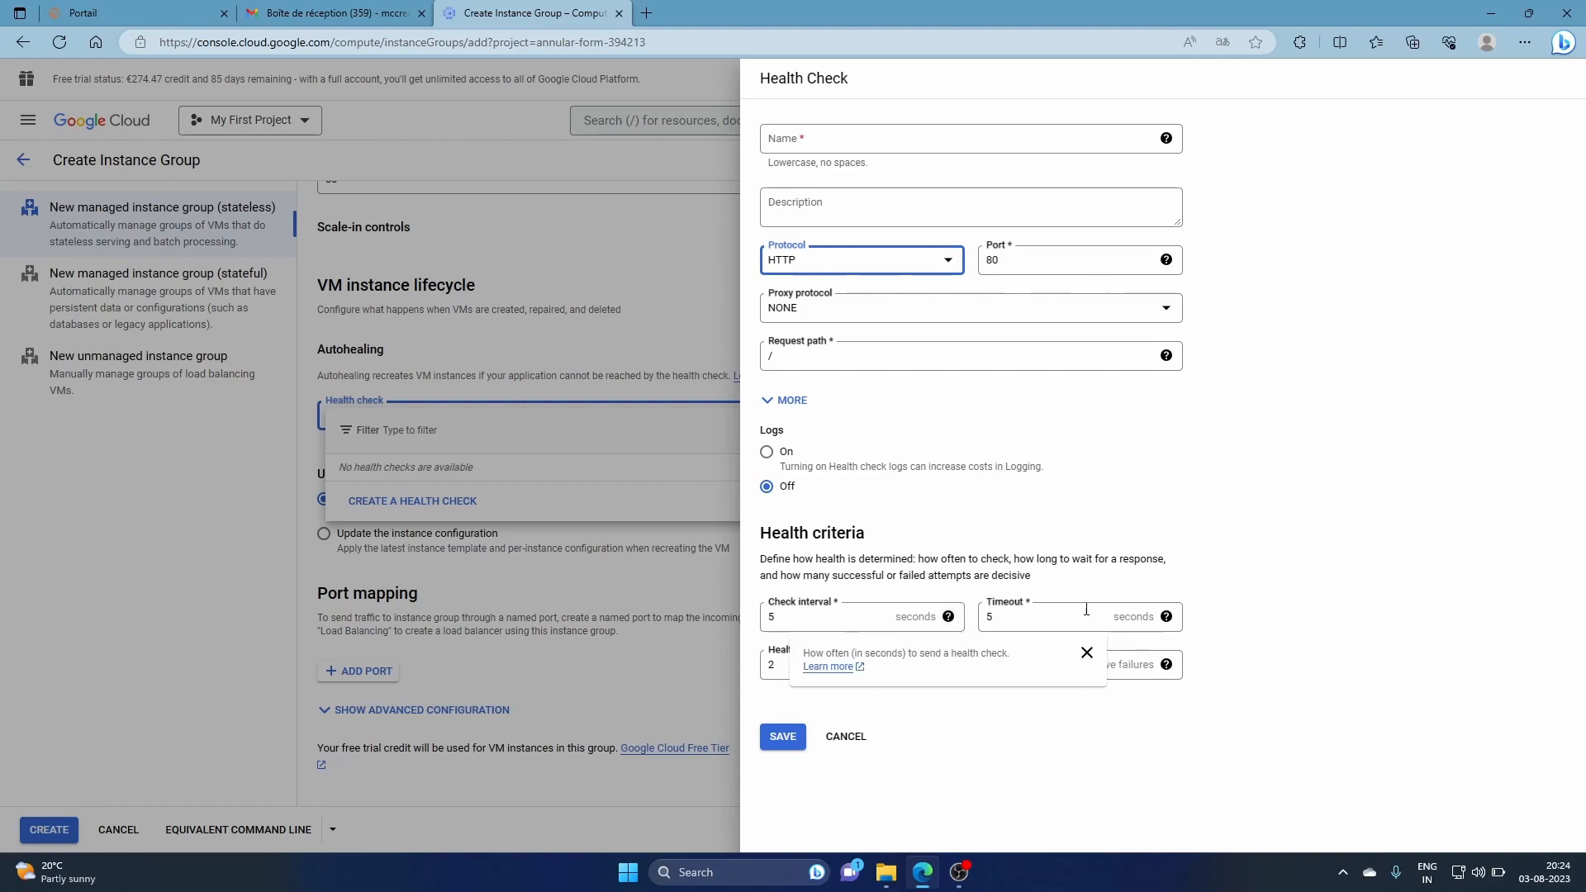
{"action": "left_click", "coordinate": [1087, 652]}
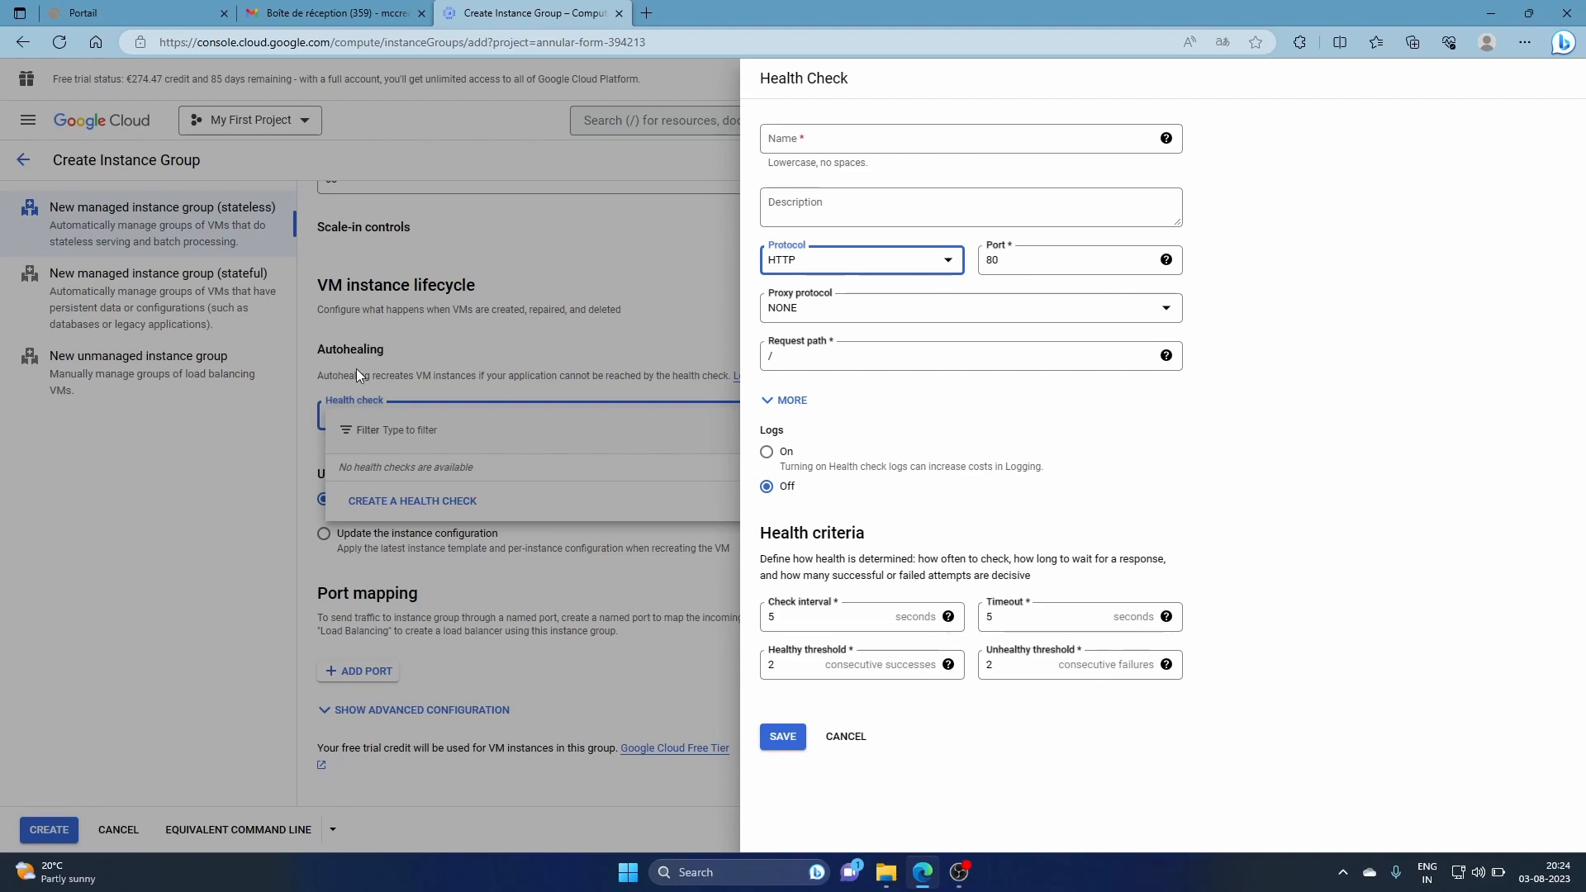
Name the health check healthcheck1 and save it
{"action": "left_click", "coordinate": [824, 137]}
{"action": "type", "text": "grop"}
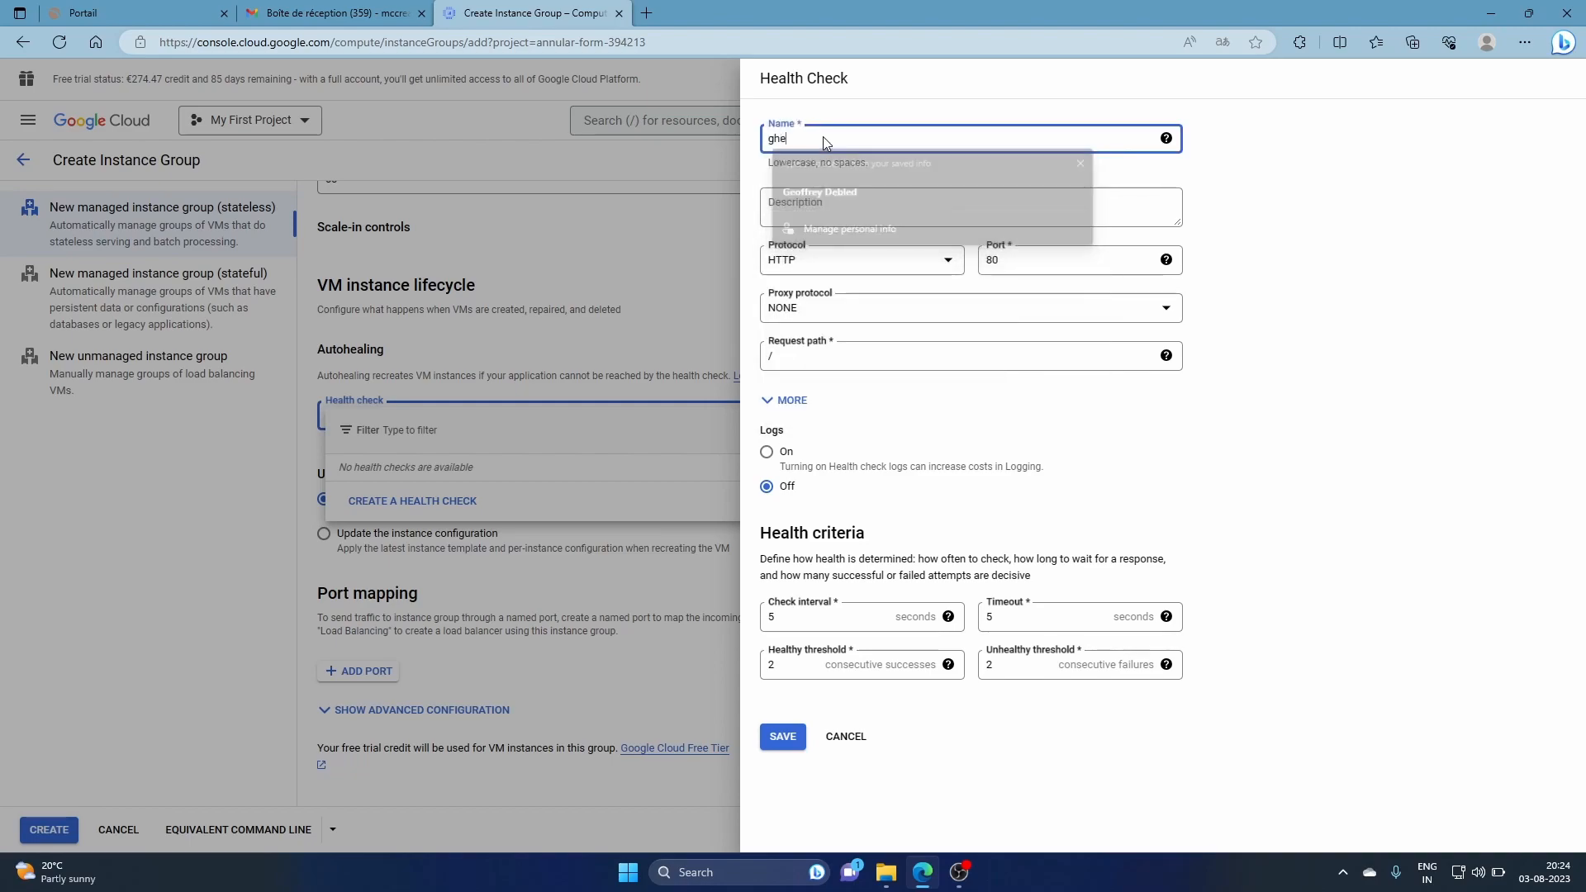
{"action": "key", "text": "BackSpace"}
{"action": "key", "text": "BackSpace"}
{"action": "key", "text": "BackSpace"}
{"action": "key", "text": "BackSpace"}
{"action": "type", "text": "hea"}
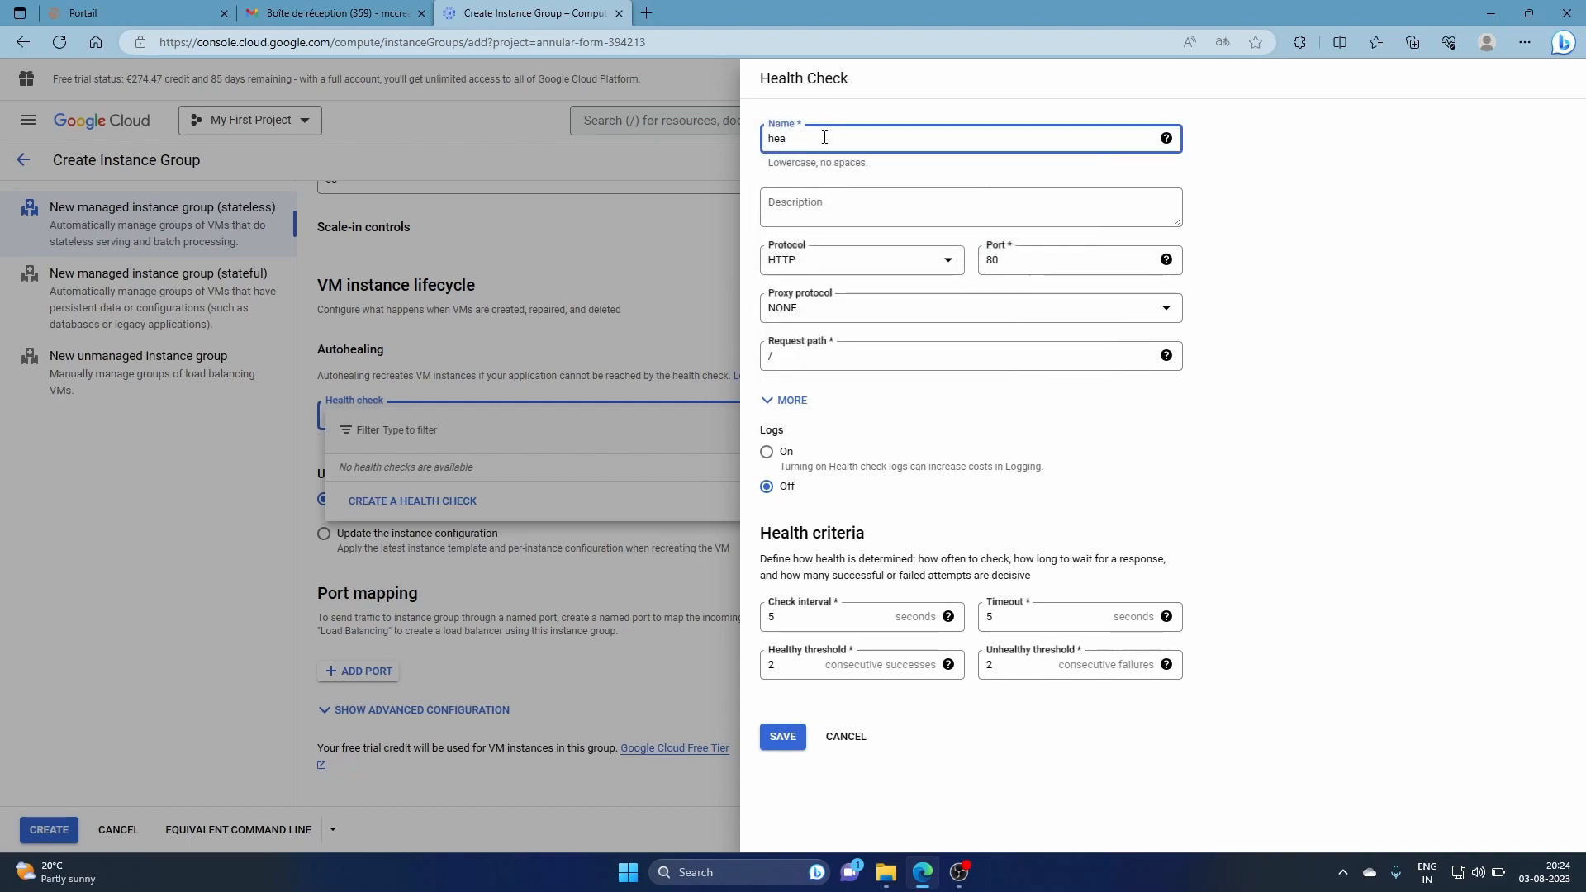
{"action": "type", "text": "lthcheck1"}
{"action": "left_click", "coordinate": [782, 739]}
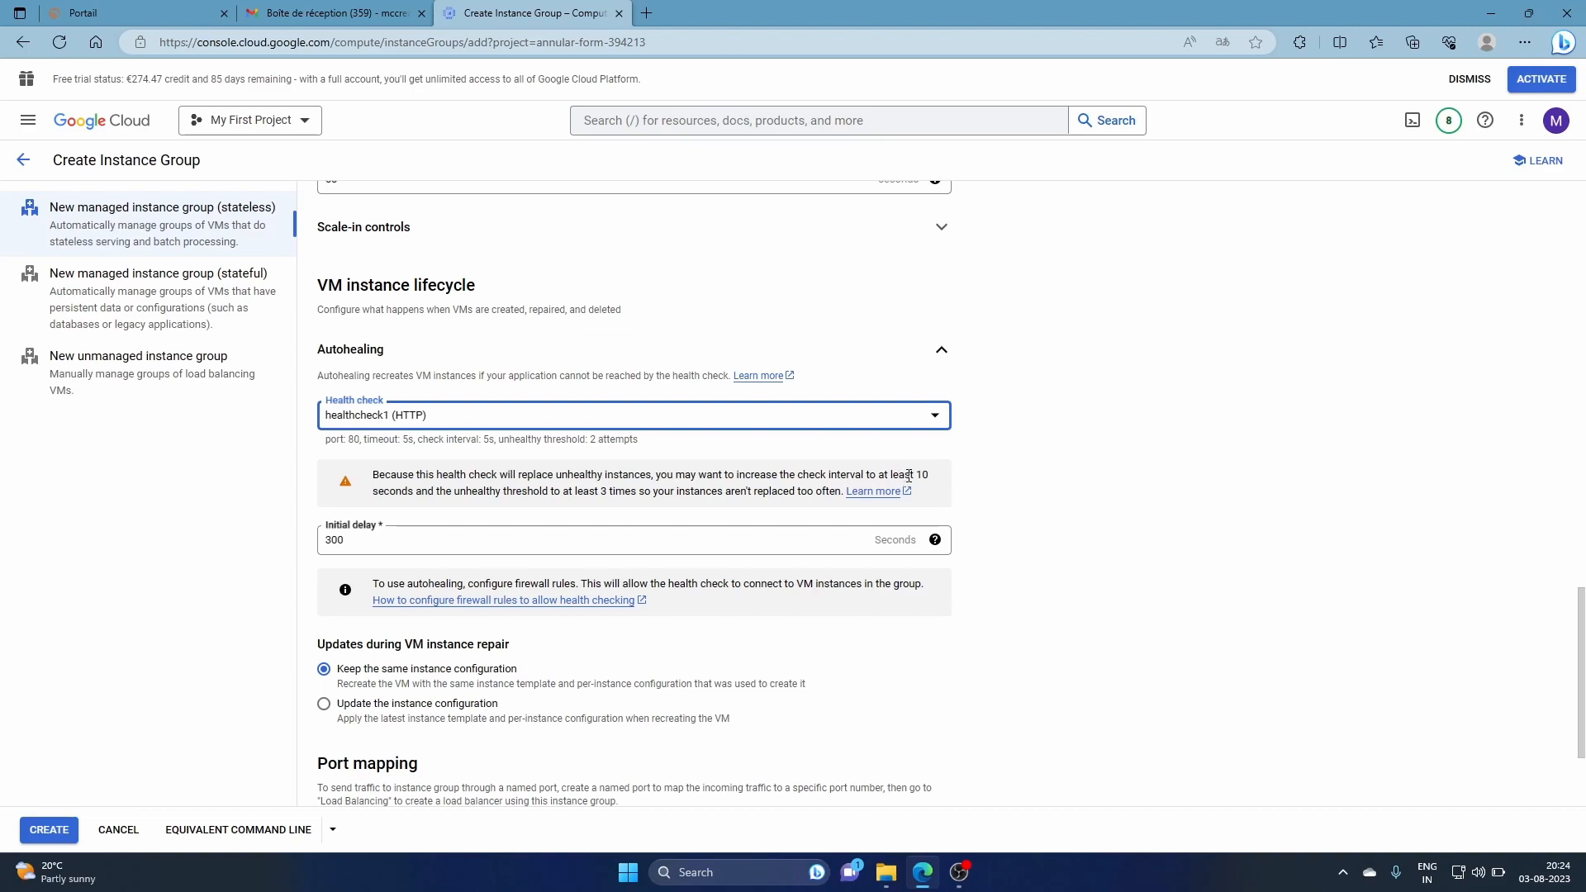
Edit healthcheck1 to use a check interval of 10 seconds and save the change
{"action": "left_click", "coordinate": [938, 422]}
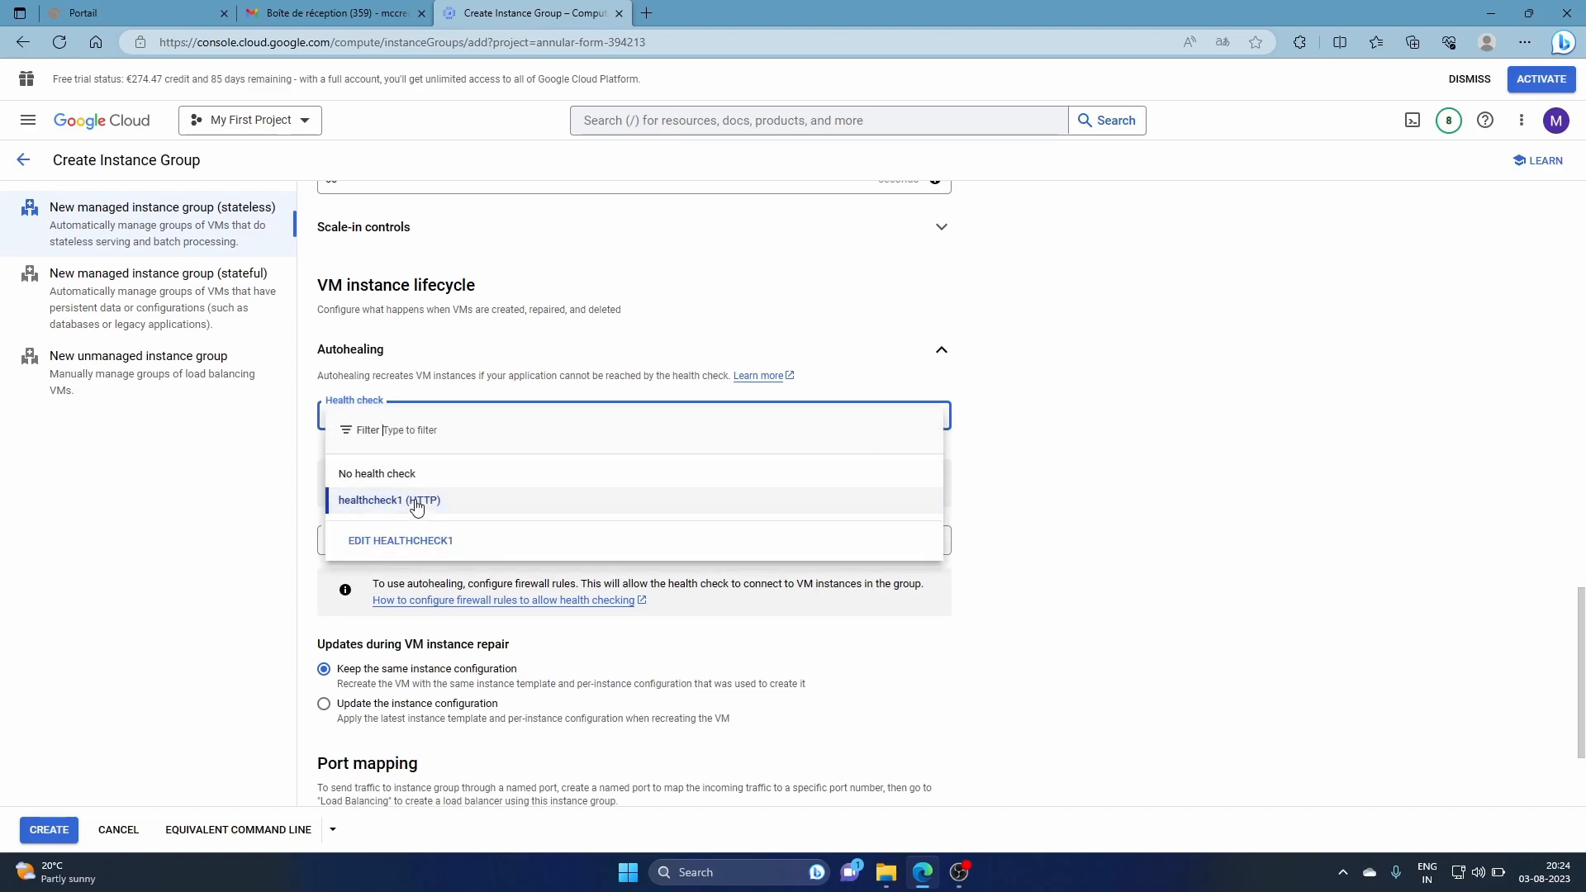
{"action": "left_click", "coordinate": [419, 545]}
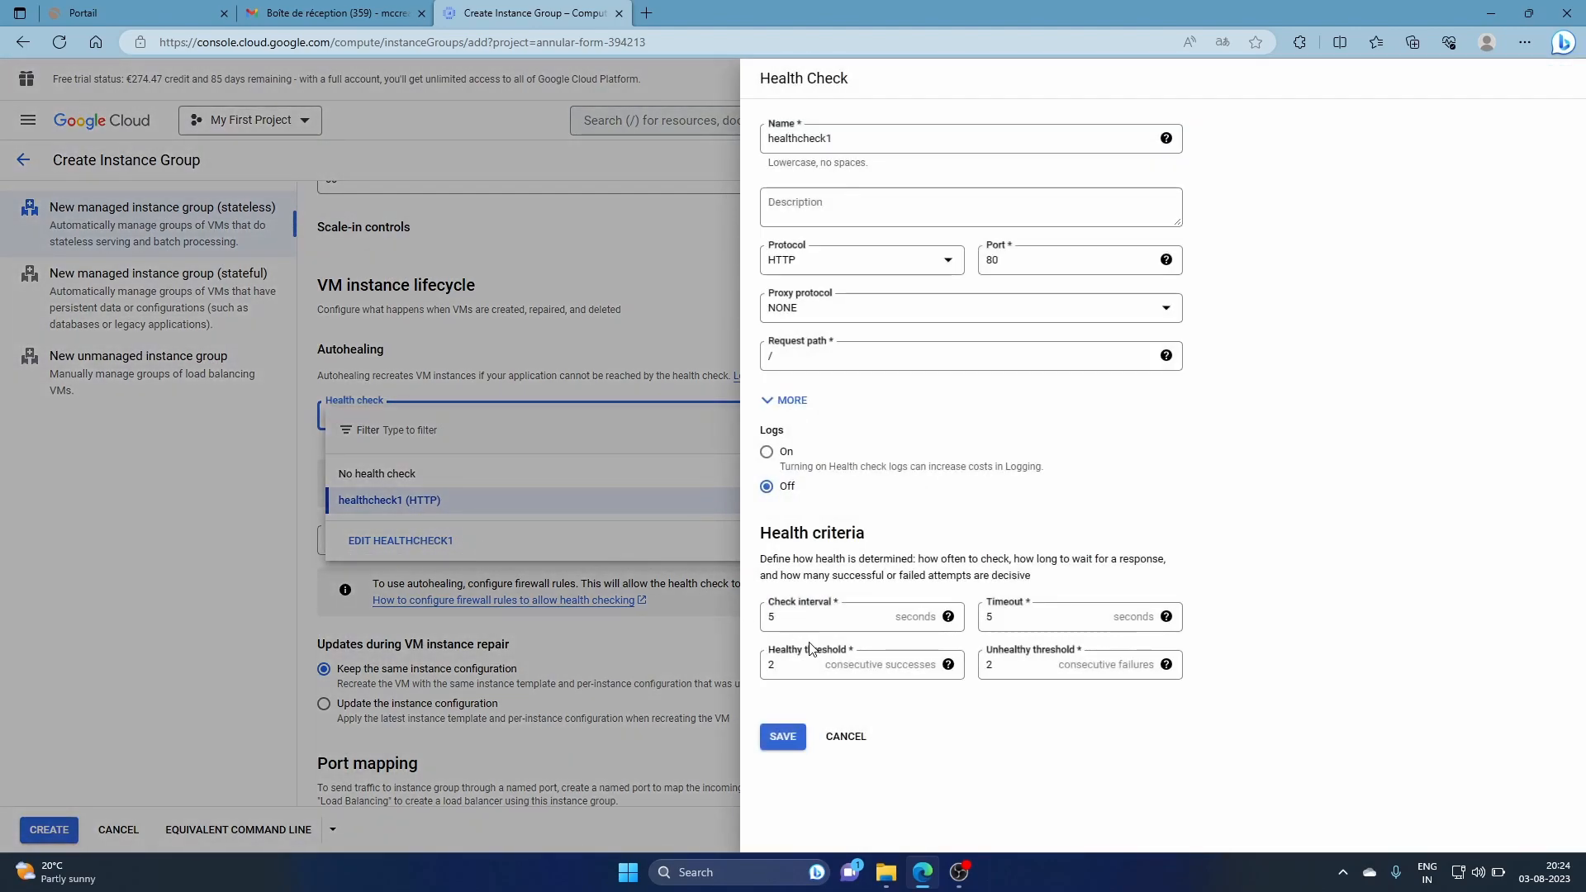
{"action": "left_click", "coordinate": [802, 621]}
{"action": "type", "text": "10"}
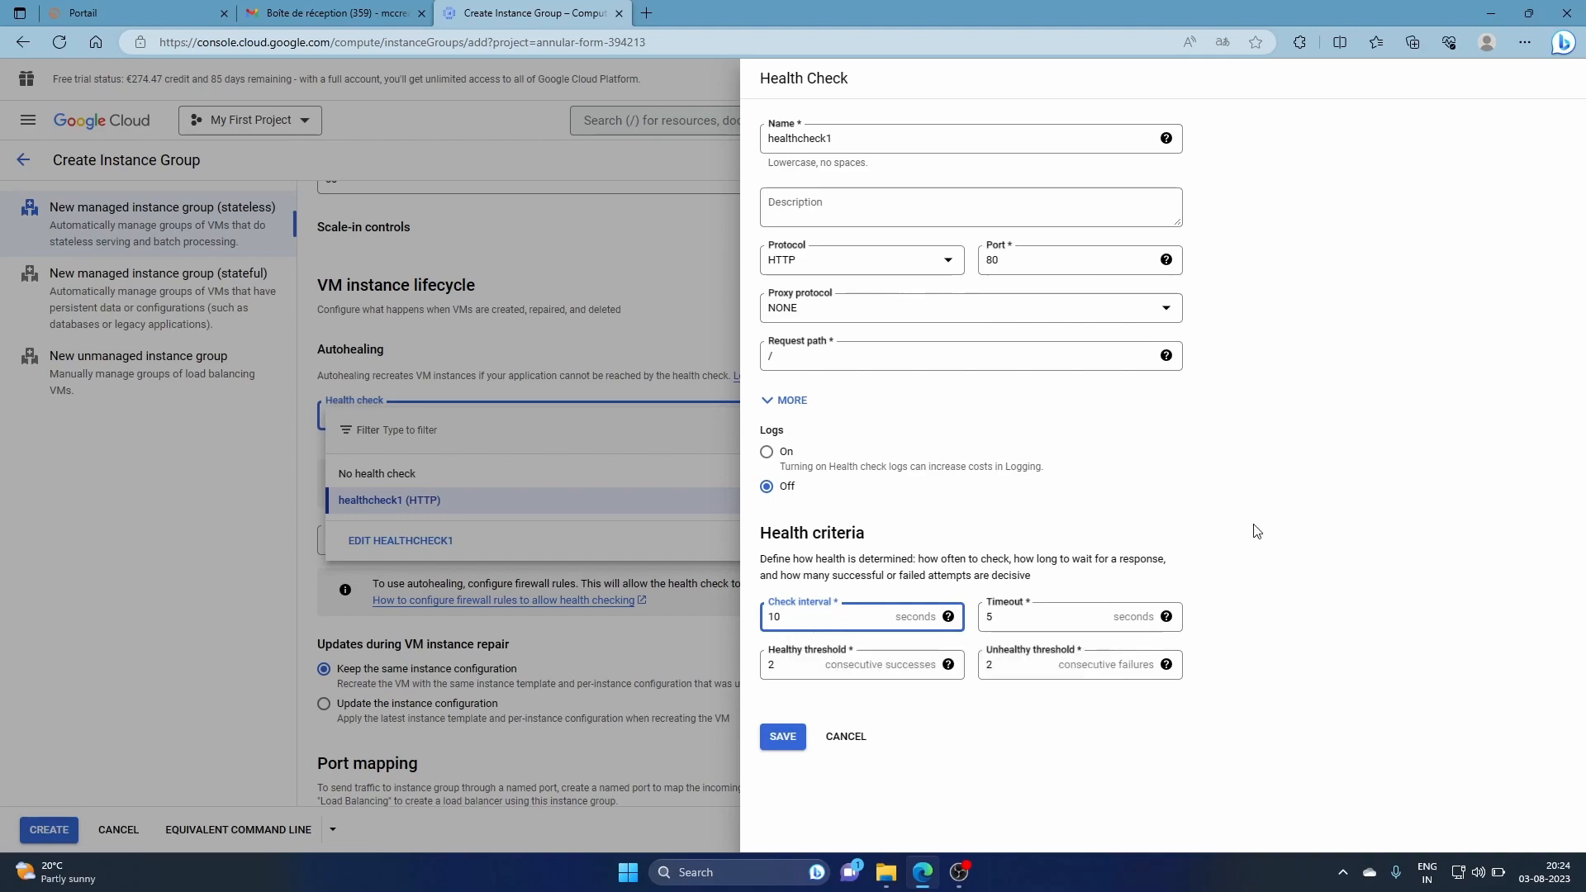
{"action": "left_click", "coordinate": [780, 736]}
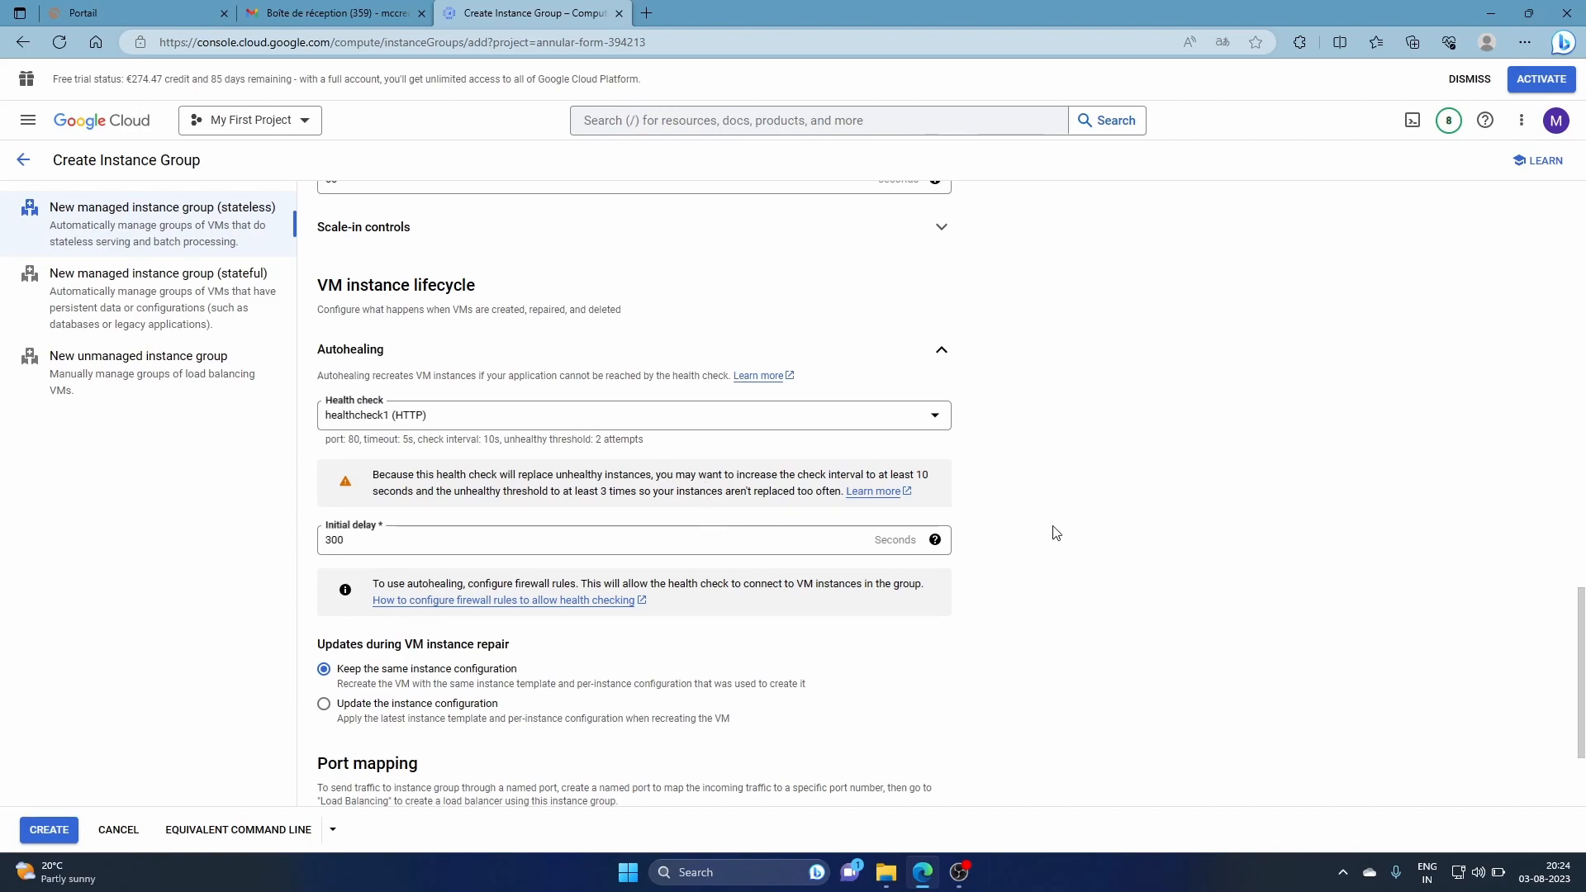
Set the autohealing initial delay to 30 seconds
{"action": "left_click", "coordinate": [345, 535]}
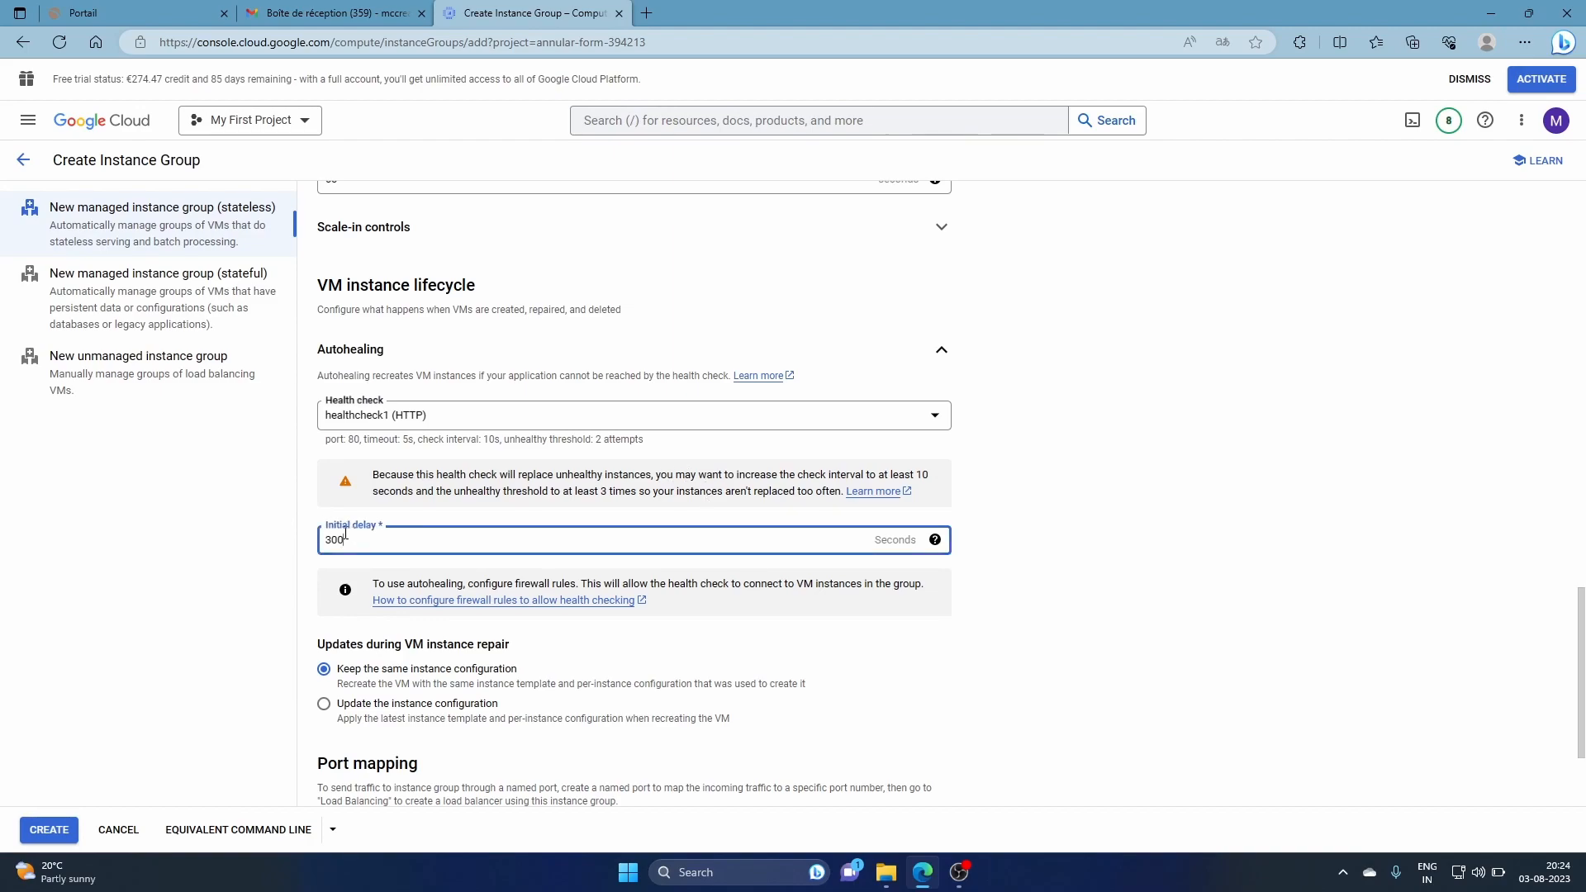
{"action": "left_click", "coordinate": [932, 580]}
{"action": "scroll", "coordinate": [419, 677], "scroll_direction": "down", "scroll_amount": 3}
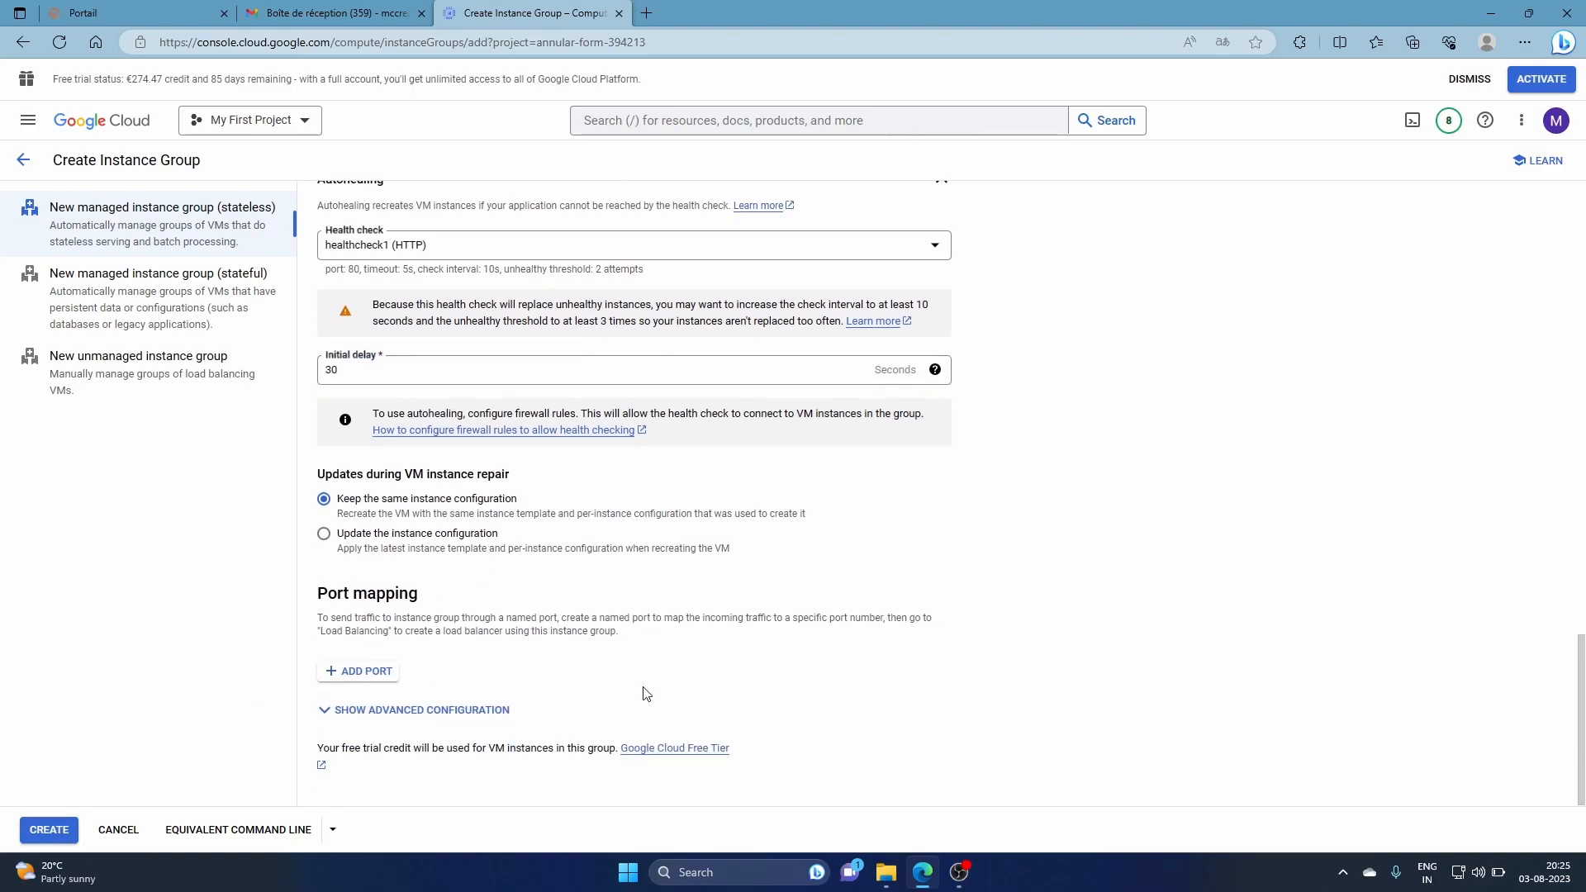
Select instance-template-1 as the group's instance template and create the instance group
{"action": "left_click", "coordinate": [55, 833]}
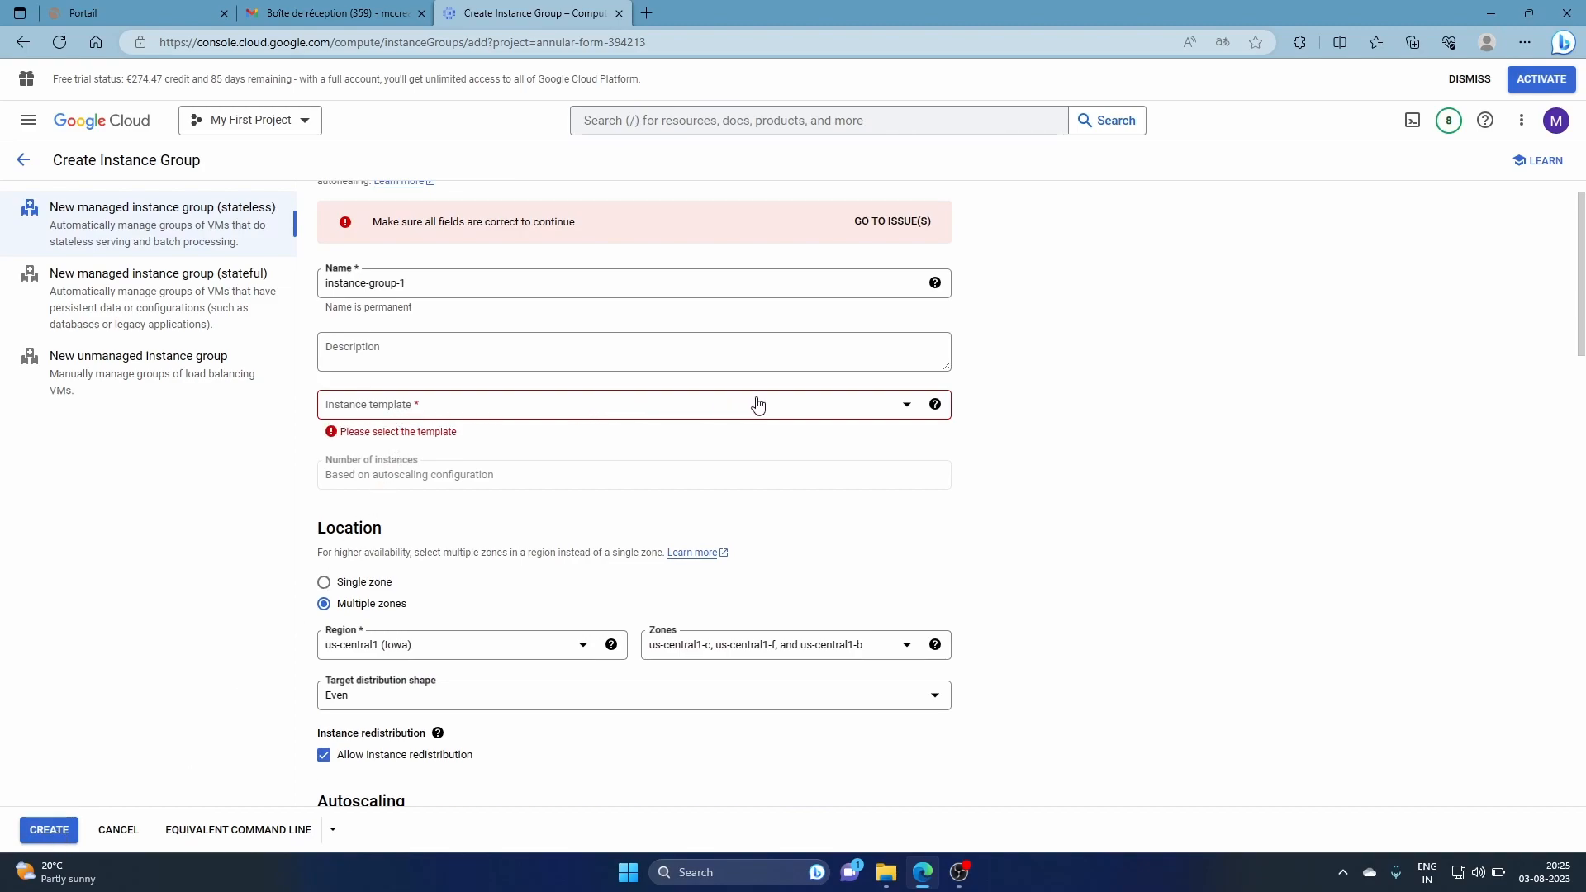
{"action": "left_click", "coordinate": [903, 413]}
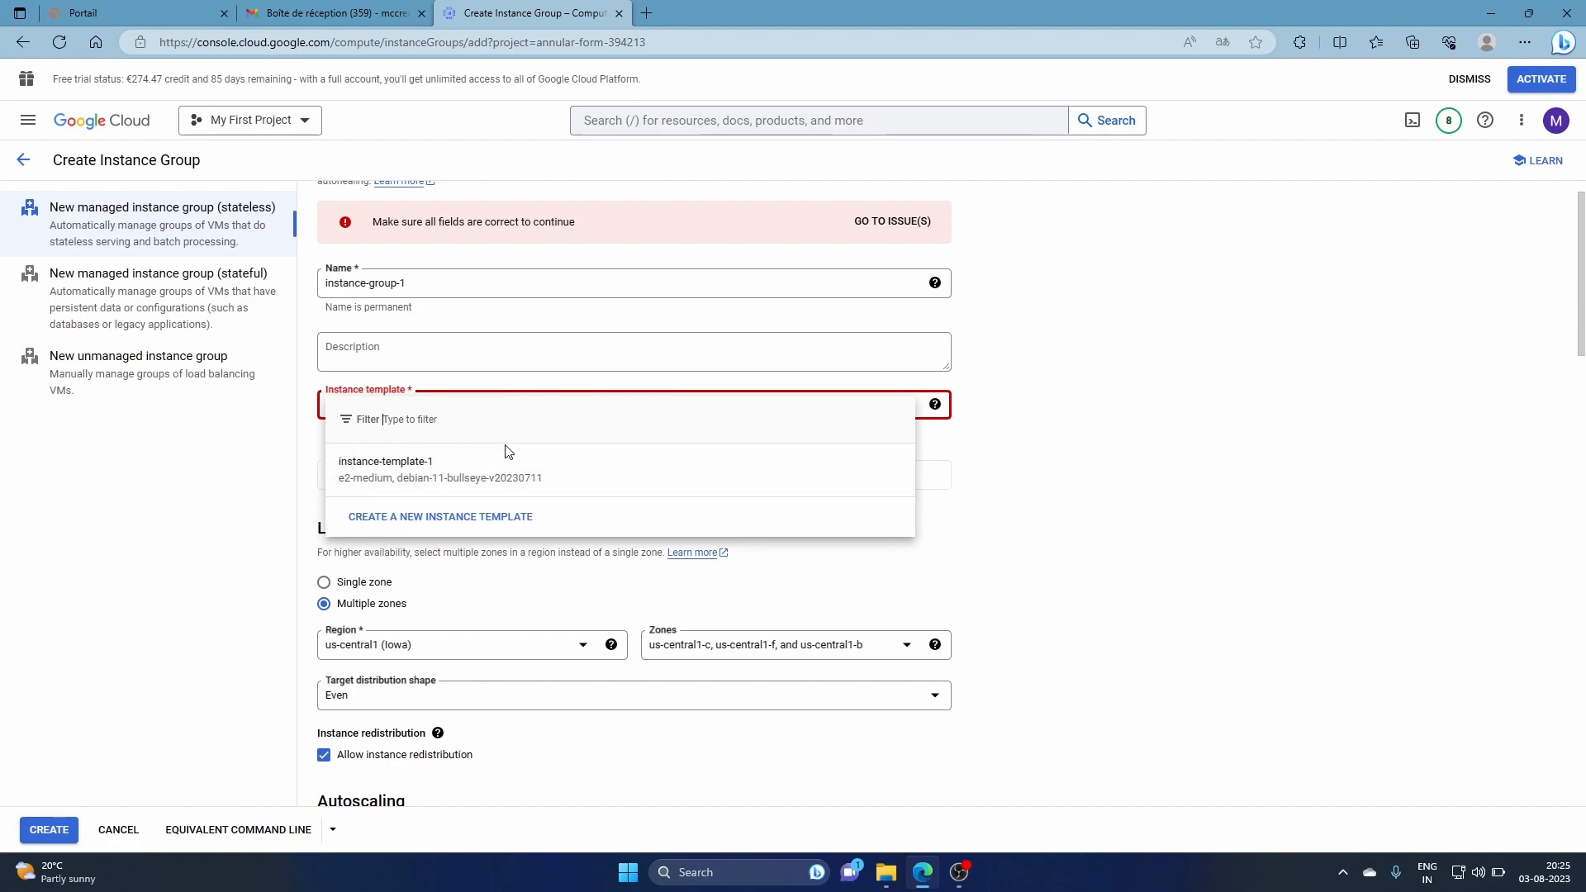
{"action": "left_click", "coordinate": [488, 471]}
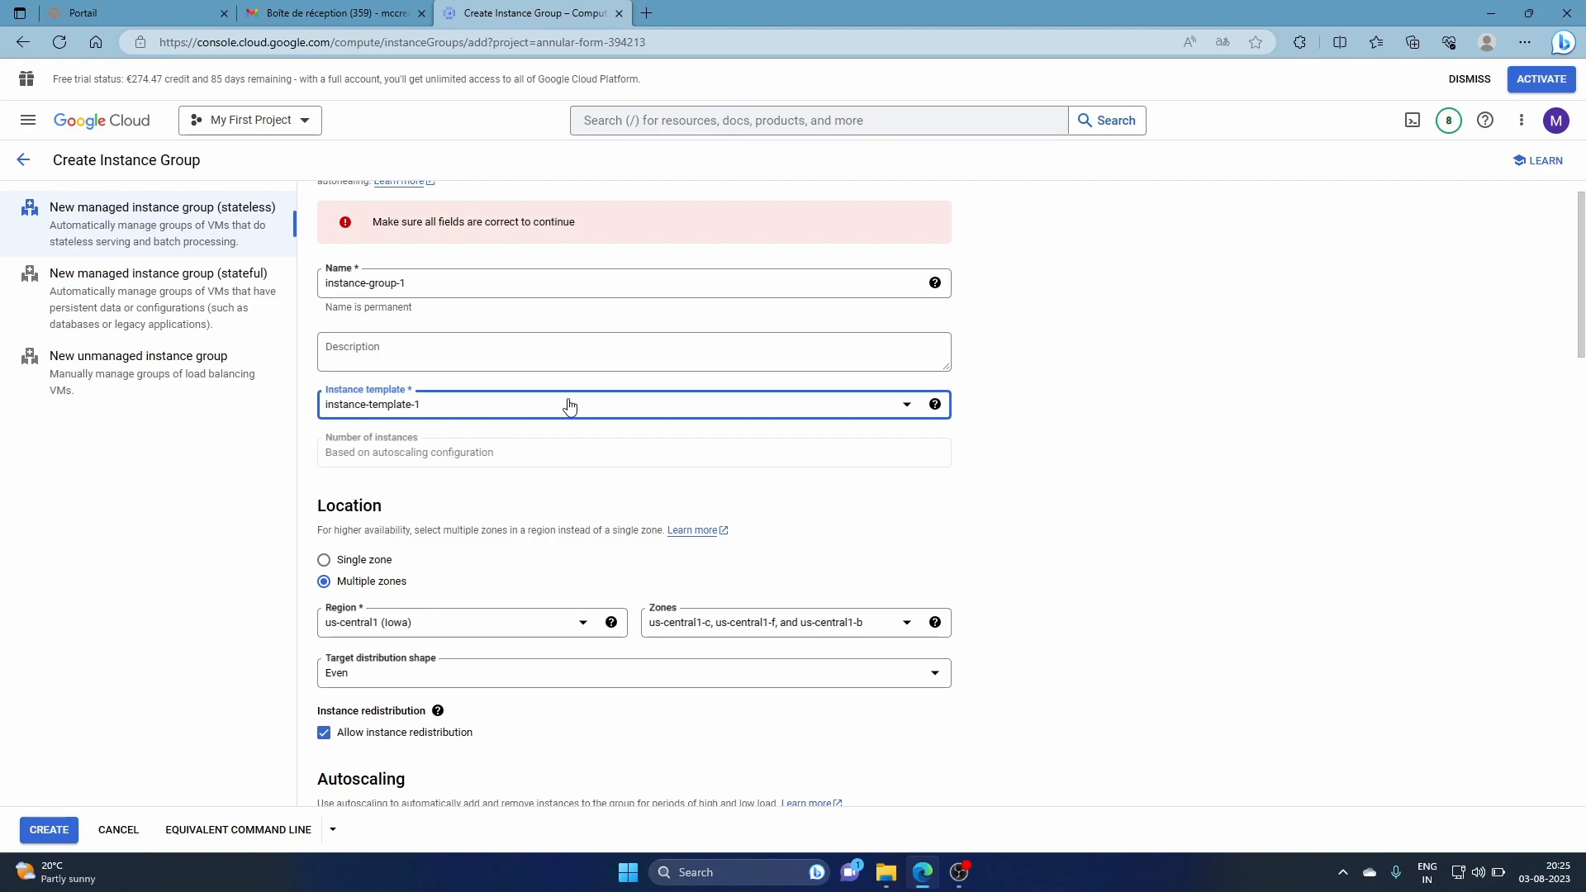
{"action": "scroll", "coordinate": [566, 400], "scroll_direction": "down", "scroll_amount": 5}
{"action": "left_click", "coordinate": [49, 830]}
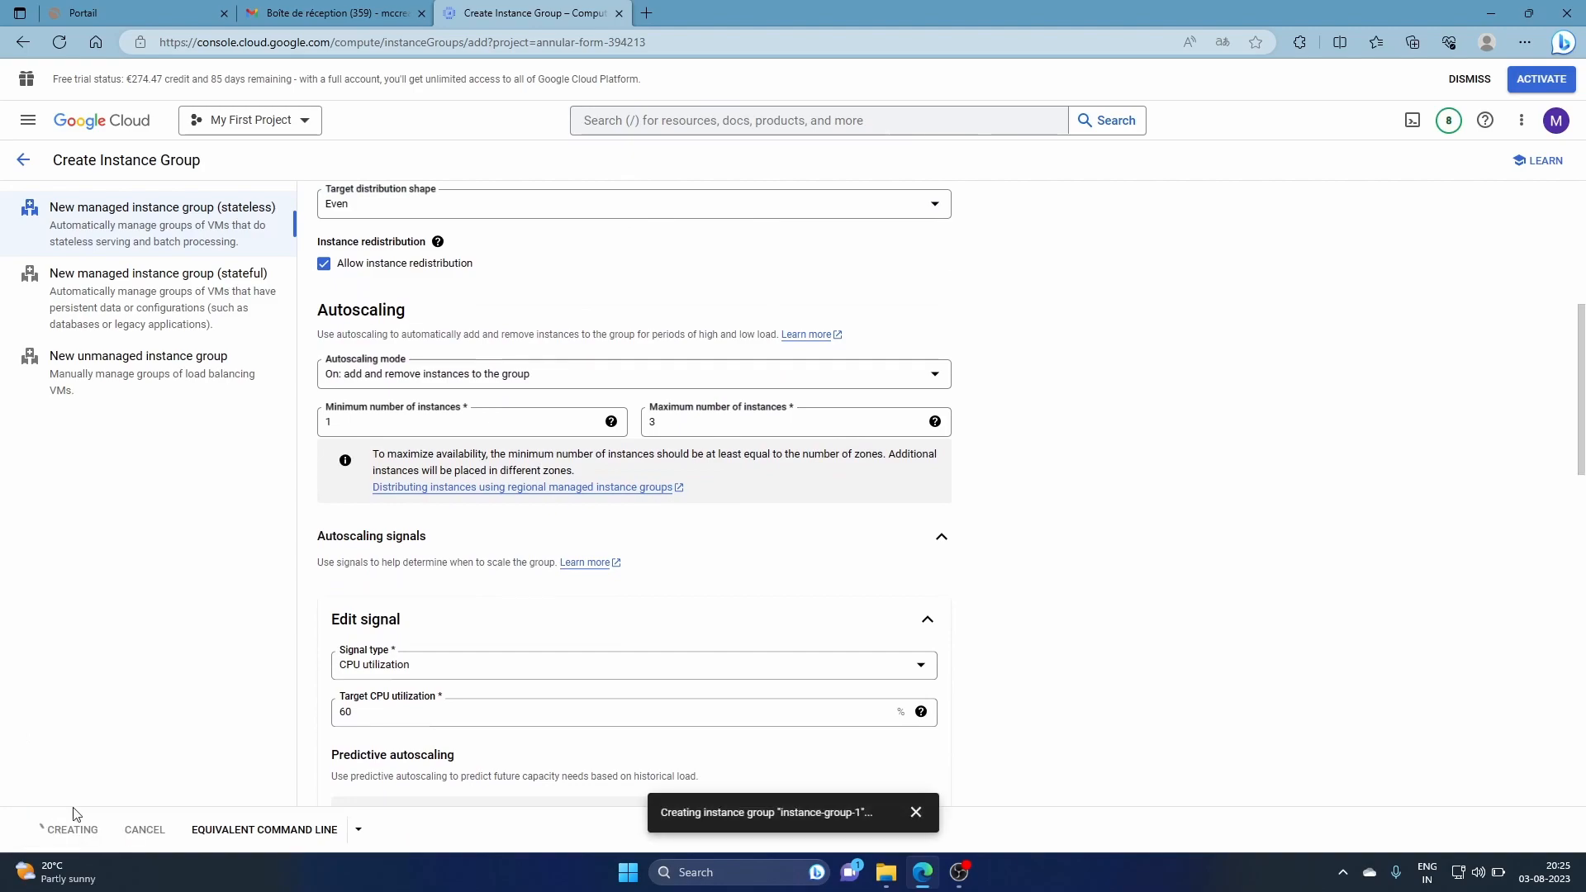